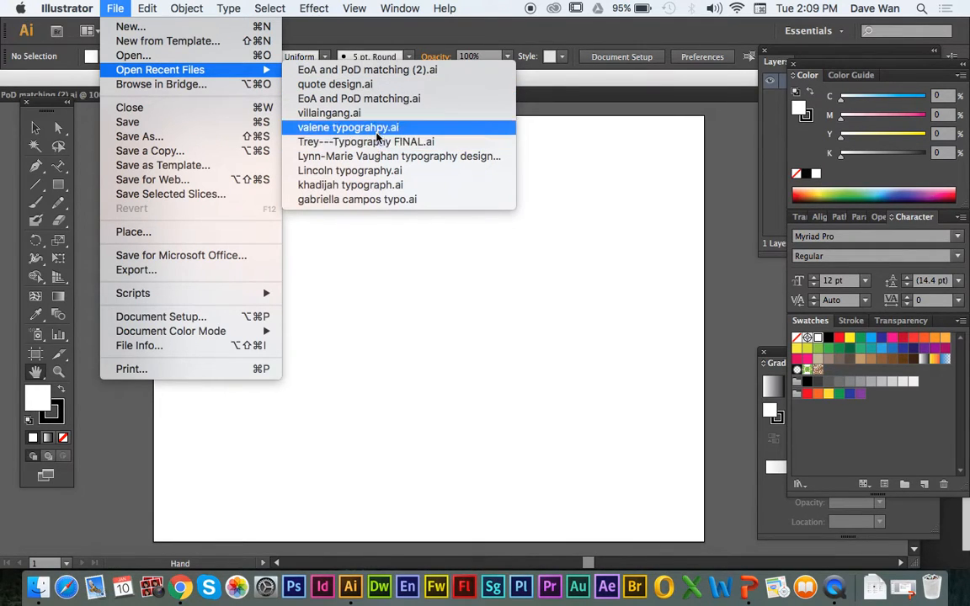
Open the recent file quote design.ai and look over the quote text and the Art lettering.
{"action": "left_click", "coordinate": [332, 84]}
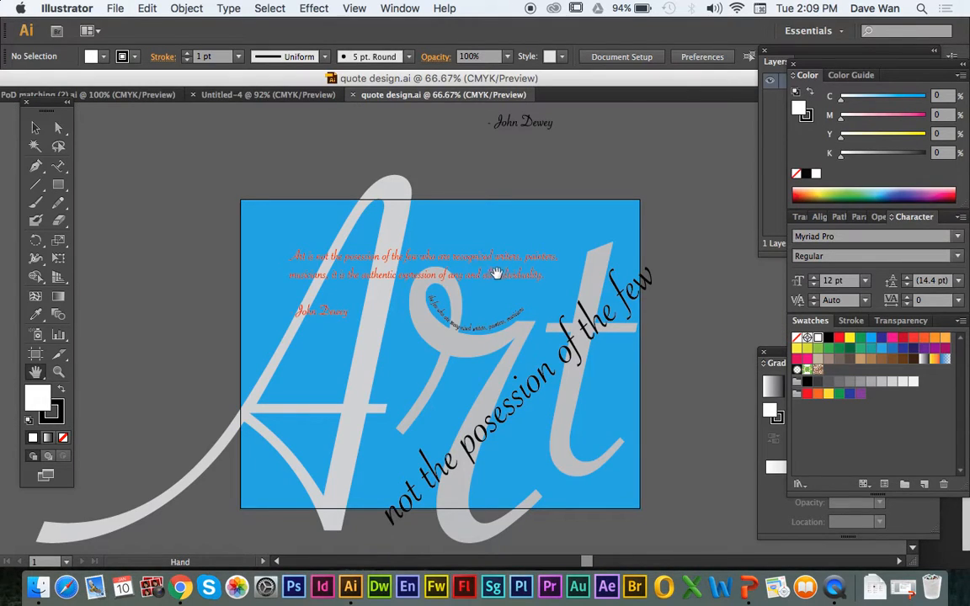
{"action": "left_click", "coordinate": [36, 127]}
{"action": "scroll", "coordinate": [256, 182], "scroll_direction": "up", "scroll_amount": 6}
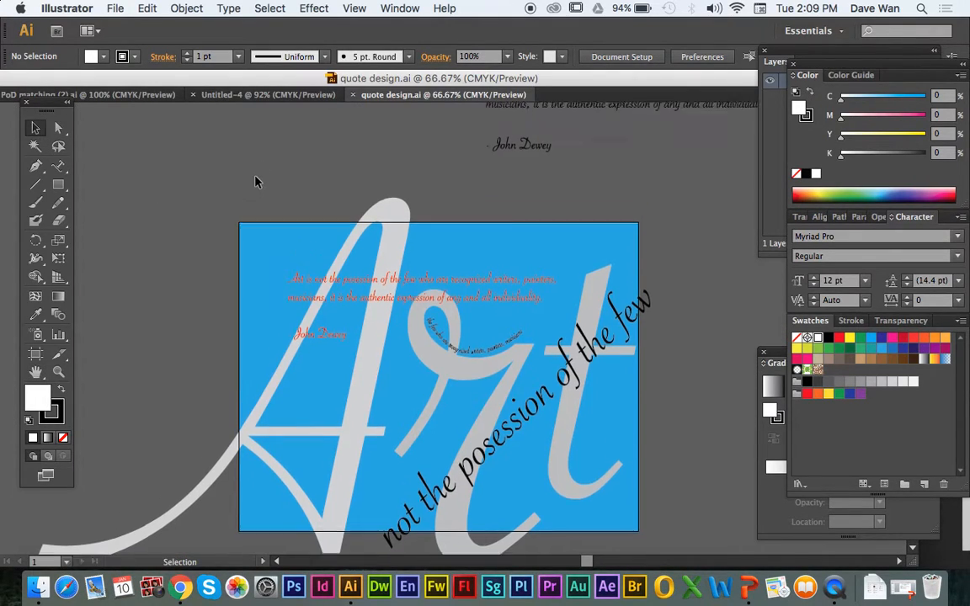
{"action": "left_click", "coordinate": [515, 192]}
{"action": "left_click", "coordinate": [472, 197]}
{"action": "scroll", "coordinate": [380, 267], "scroll_direction": "down", "scroll_amount": 8}
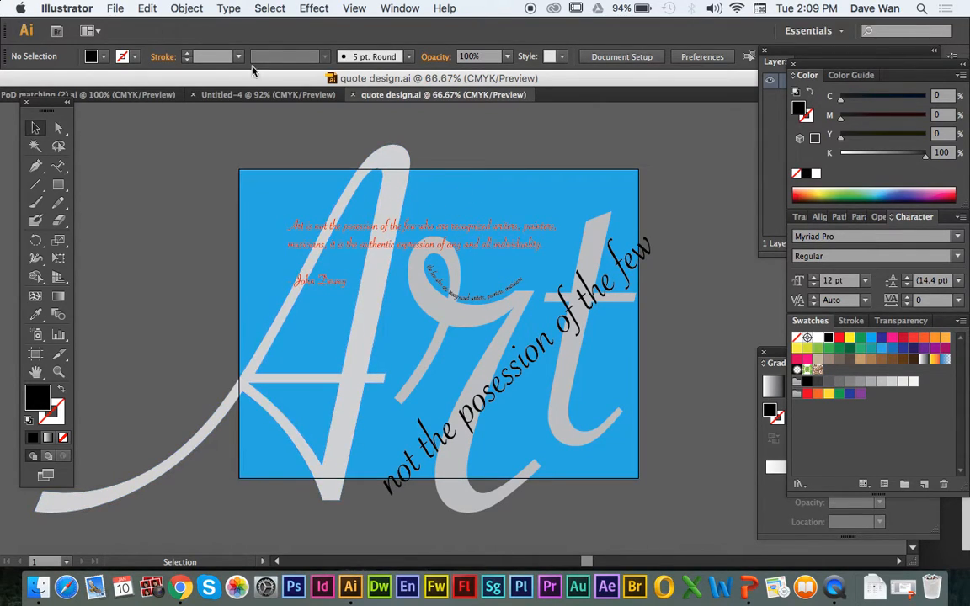
Review the matching sheet of art elements and design principles, and return to quote design.ai to examine the red quote.
{"action": "left_click", "coordinate": [88, 94]}
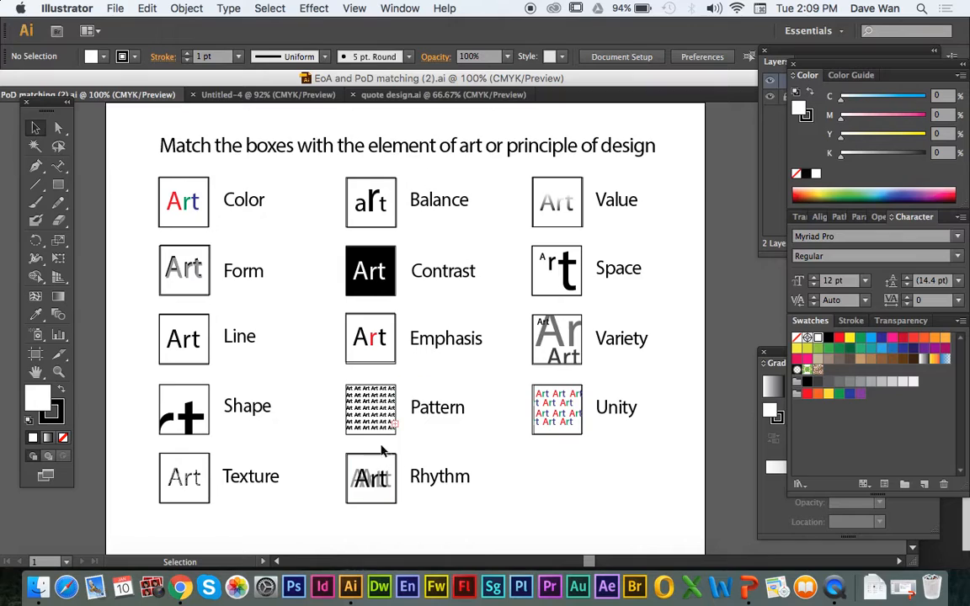
{"action": "left_click", "coordinate": [412, 95]}
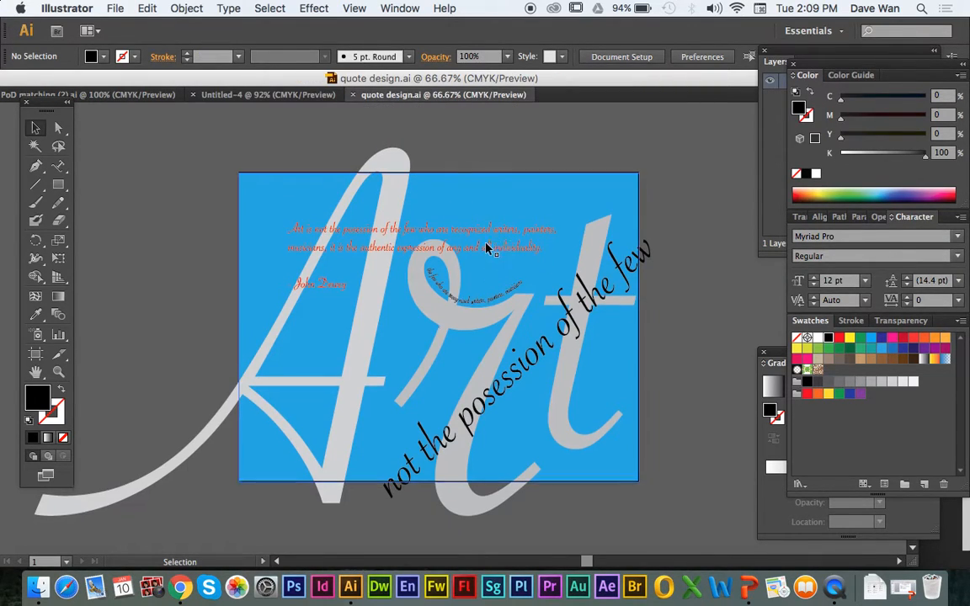
{"action": "scroll", "coordinate": [487, 249], "scroll_direction": "up", "scroll_amount": 2}
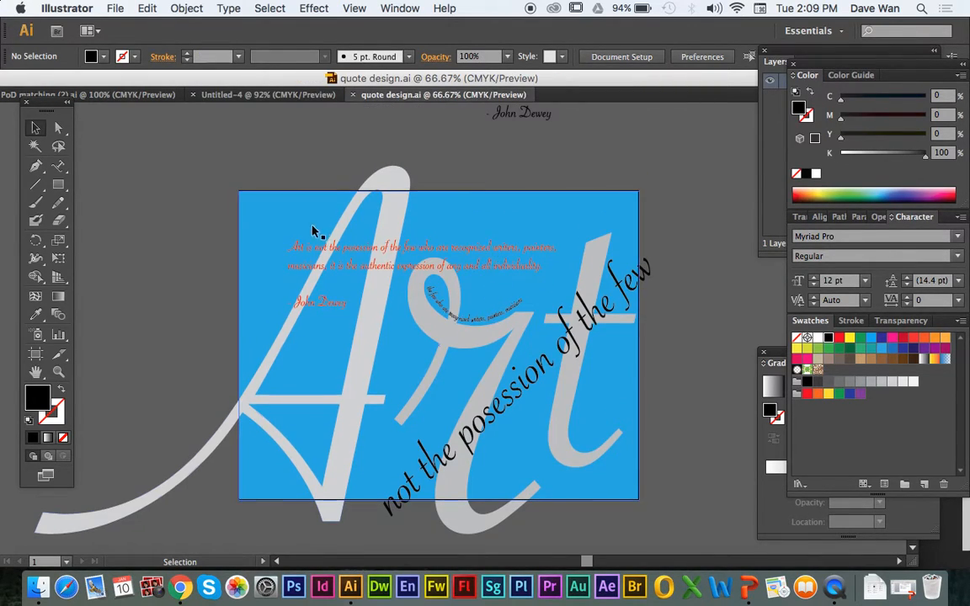
{"action": "left_click", "coordinate": [495, 250]}
{"action": "left_click", "coordinate": [447, 178]}
{"action": "left_click", "coordinate": [484, 249]}
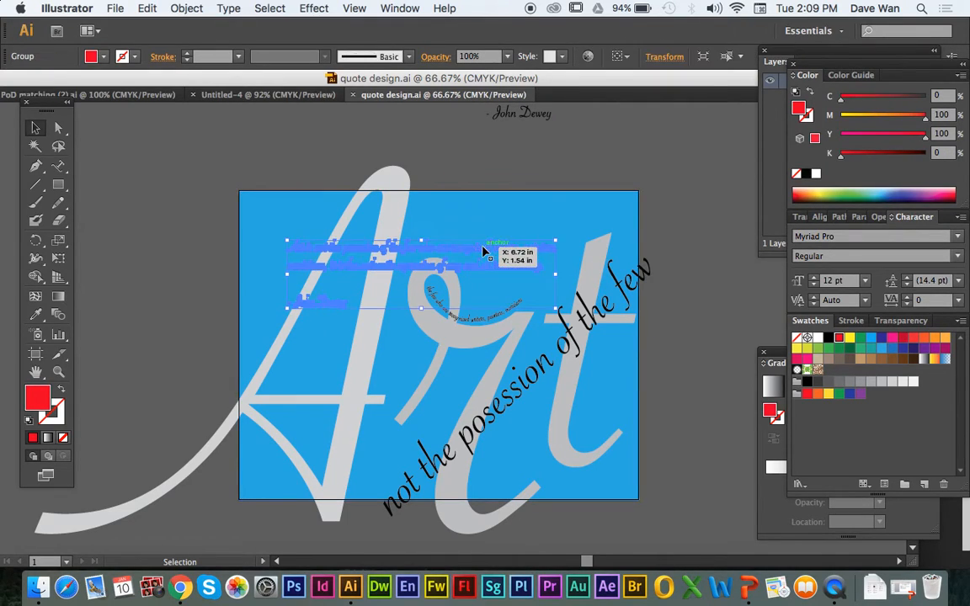
Draw an empty text frame with the Type tool on the pasteboard beside the top of the large letter A.
{"action": "left_click", "coordinate": [387, 158]}
{"action": "left_click_drag", "start_coordinate": [56, 166], "coordinate": [307, 180]}
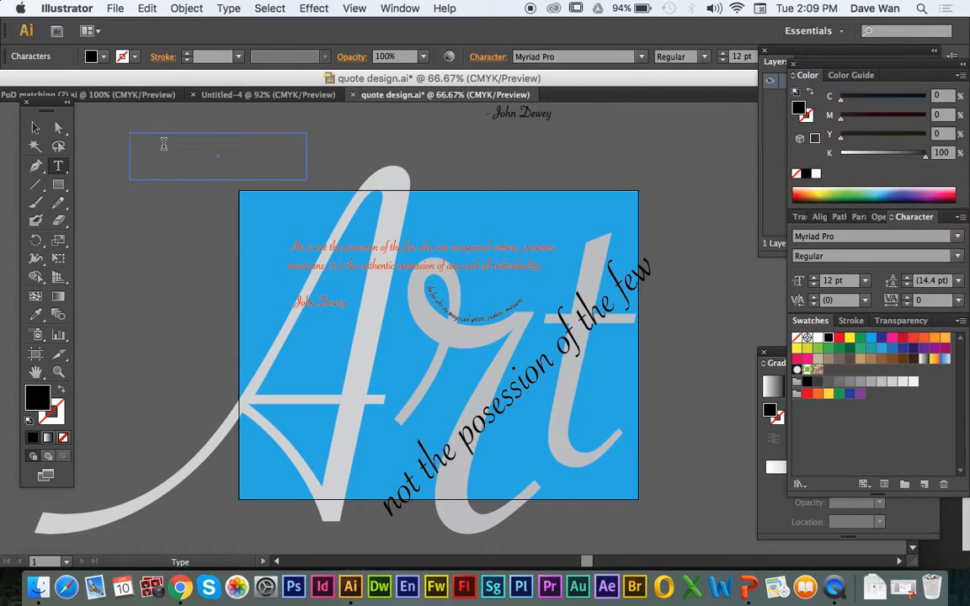
{"action": "left_click", "coordinate": [36, 128]}
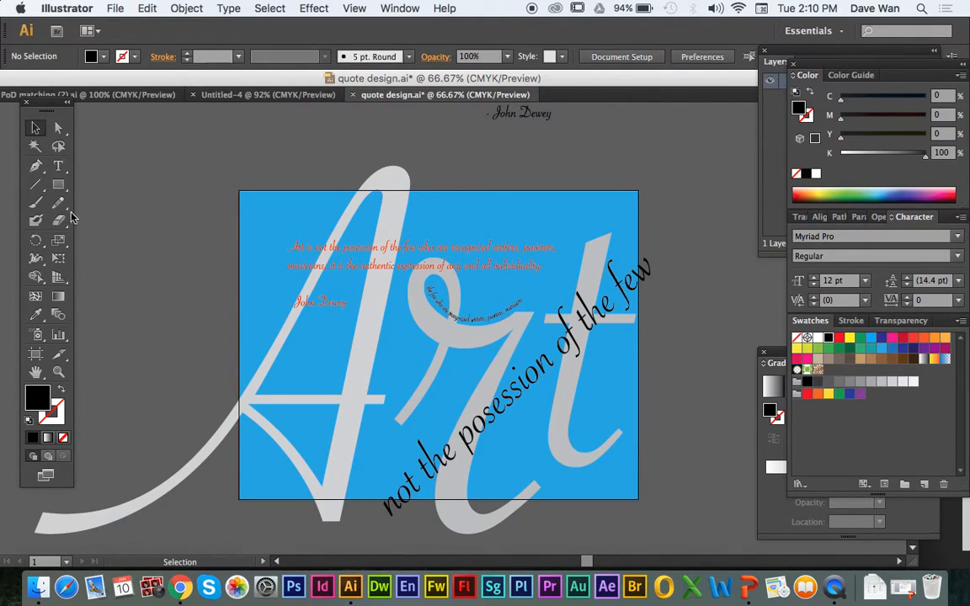
Draw a tall black rectangle over the letter t and convert it into a text area with the Type tool.
{"action": "left_click_drag", "start_coordinate": [58, 185], "coordinate": [95, 187]}
{"action": "left_click_drag", "start_coordinate": [493, 166], "coordinate": [639, 501]}
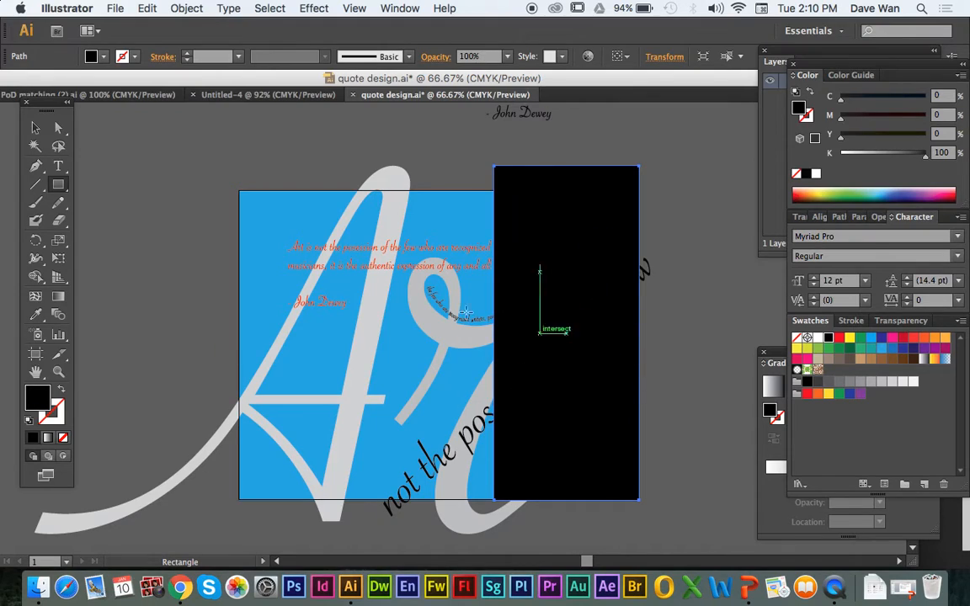
{"action": "left_click", "coordinate": [59, 171]}
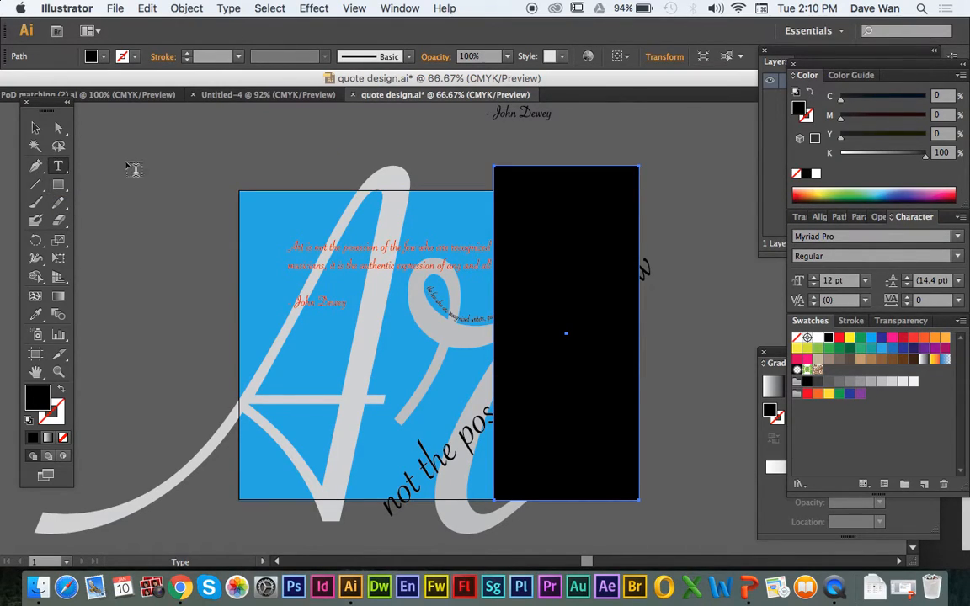
{"action": "left_click", "coordinate": [502, 172]}
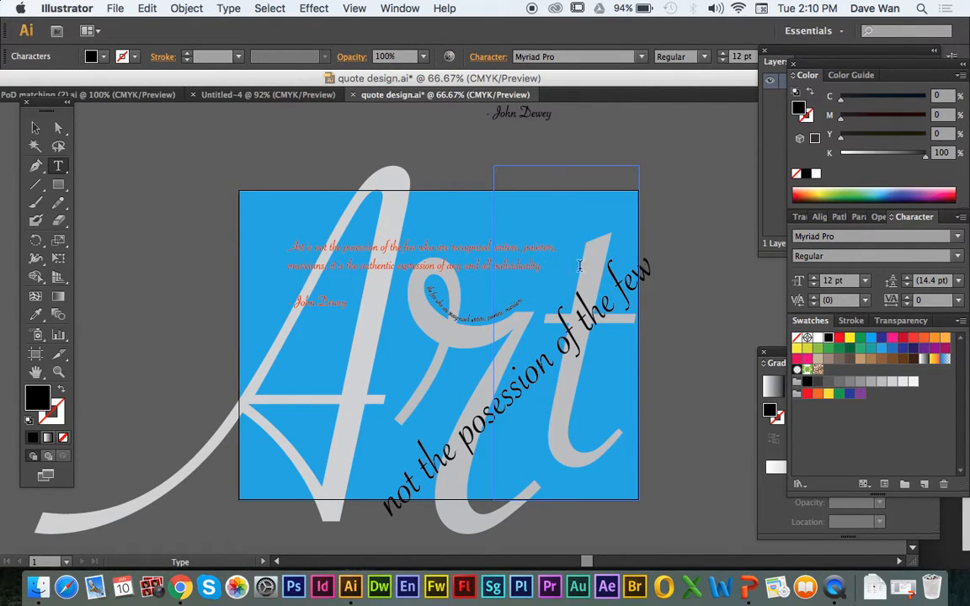
Try the Area Type tool on the rectangular text area over the letter t, and delete that area.
{"action": "left_click", "coordinate": [58, 166]}
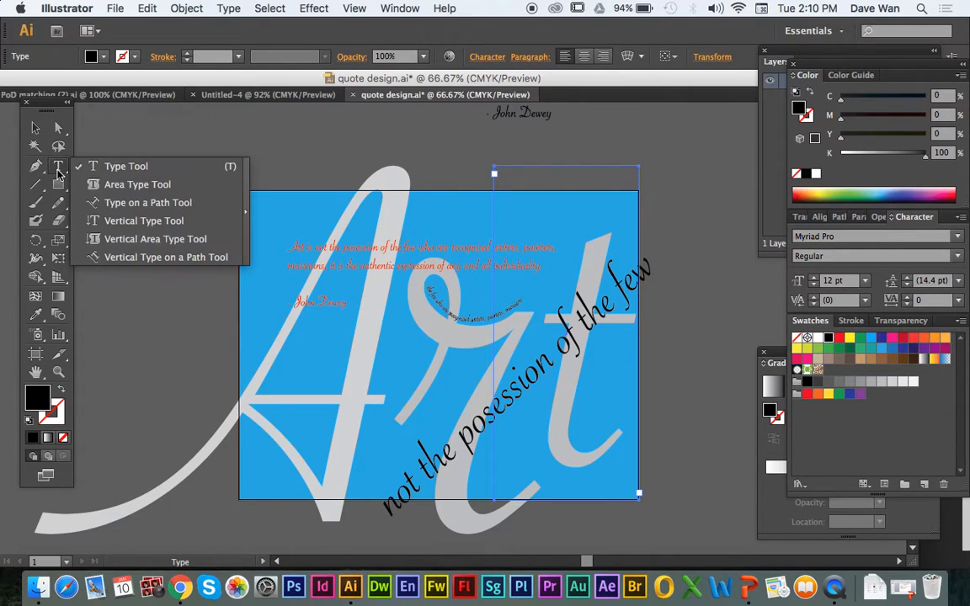
{"action": "left_click", "coordinate": [144, 190]}
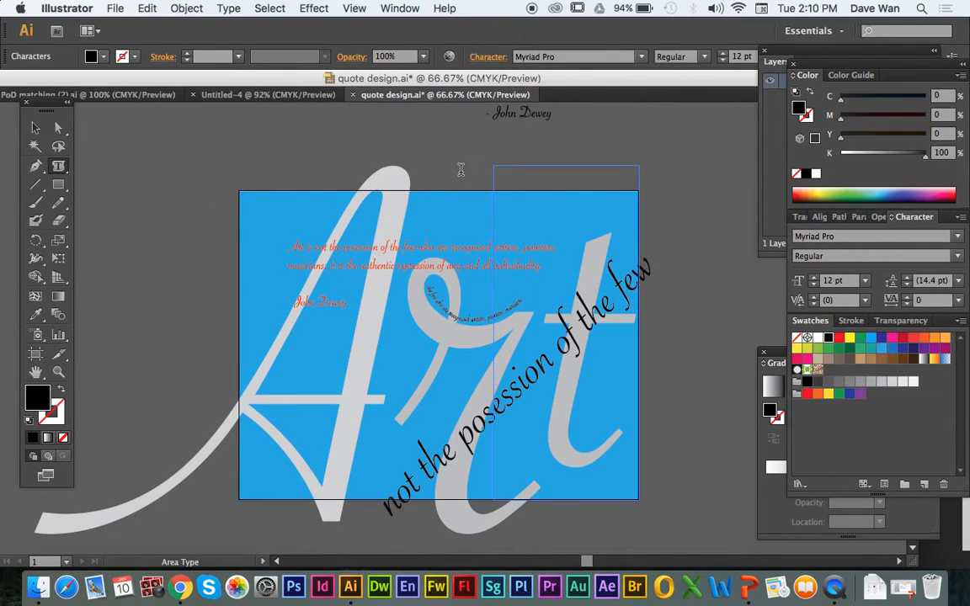
{"action": "left_click", "coordinate": [36, 128]}
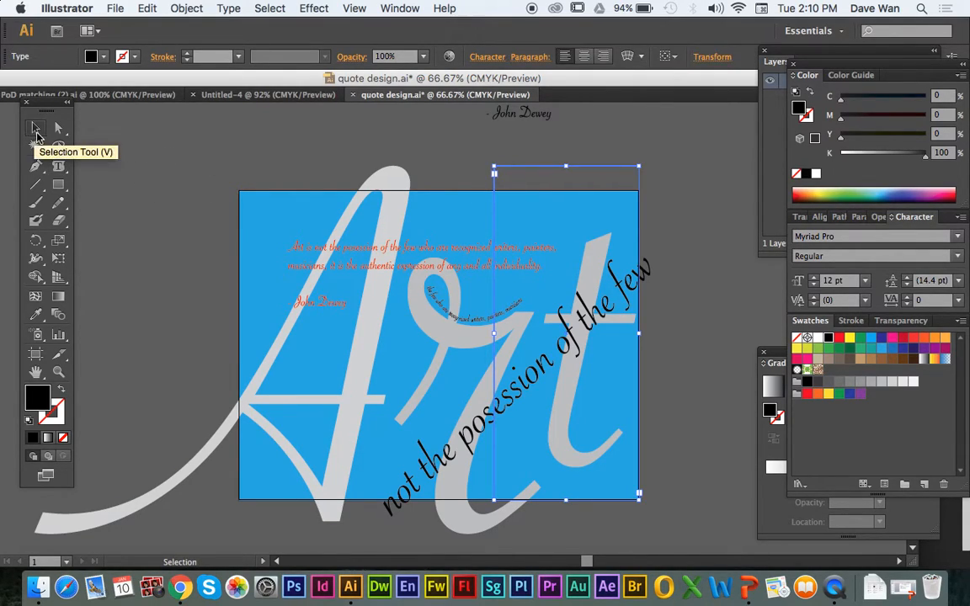
{"action": "key", "text": "Delete"}
Draw a large black circle over the letter A with the Ellipse tool.
{"action": "left_click", "coordinate": [61, 164]}
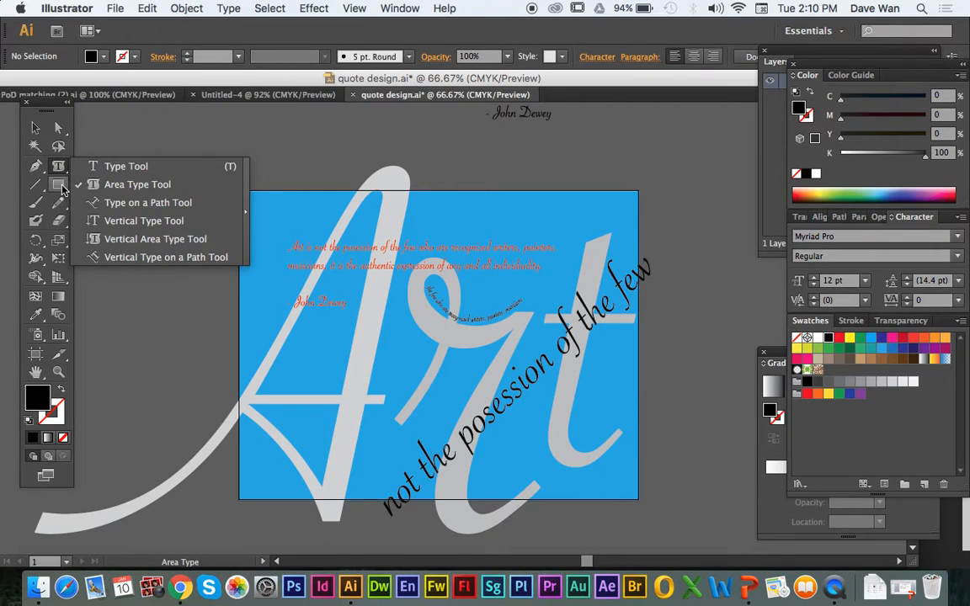
{"action": "left_click", "coordinate": [58, 185]}
{"action": "left_click", "coordinate": [122, 220]}
{"action": "left_click_drag", "start_coordinate": [183, 164], "coordinate": [482, 372]}
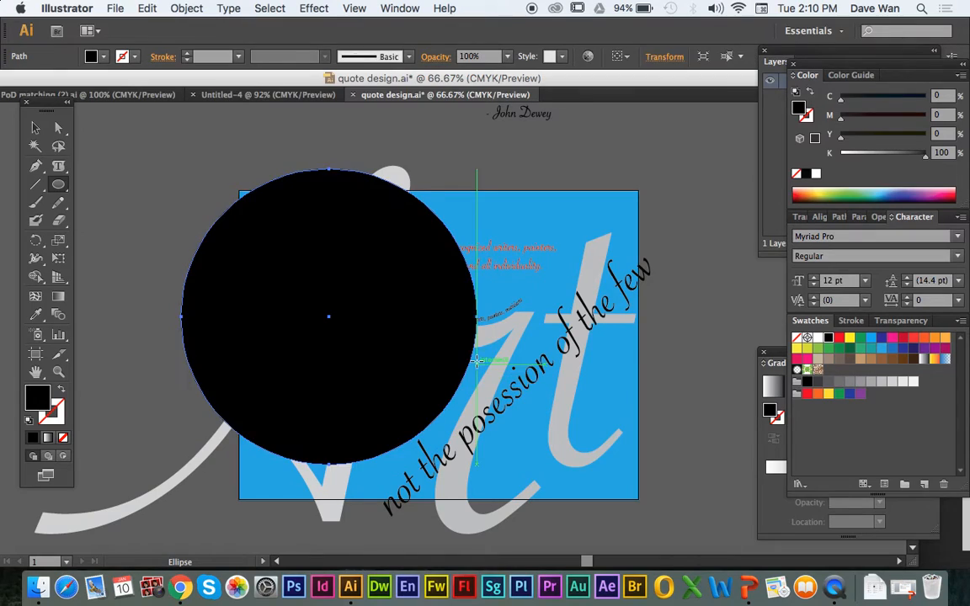
Fill the circle with "Art is not the possession of the few who are recognized writers, painters, musicians, it is the authentic expression of any and all individuality.".
{"action": "left_click", "coordinate": [58, 166]}
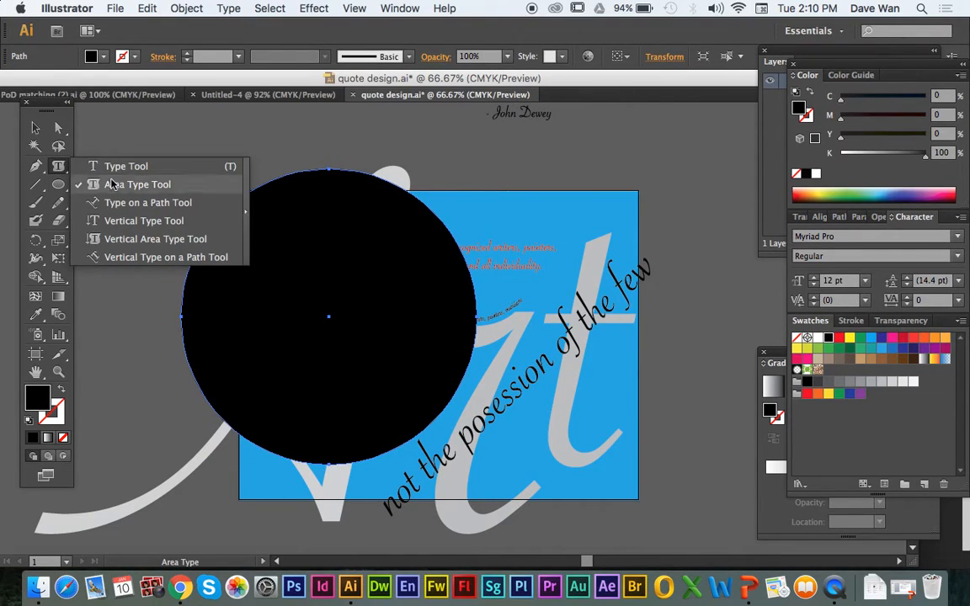
{"action": "left_click", "coordinate": [121, 179]}
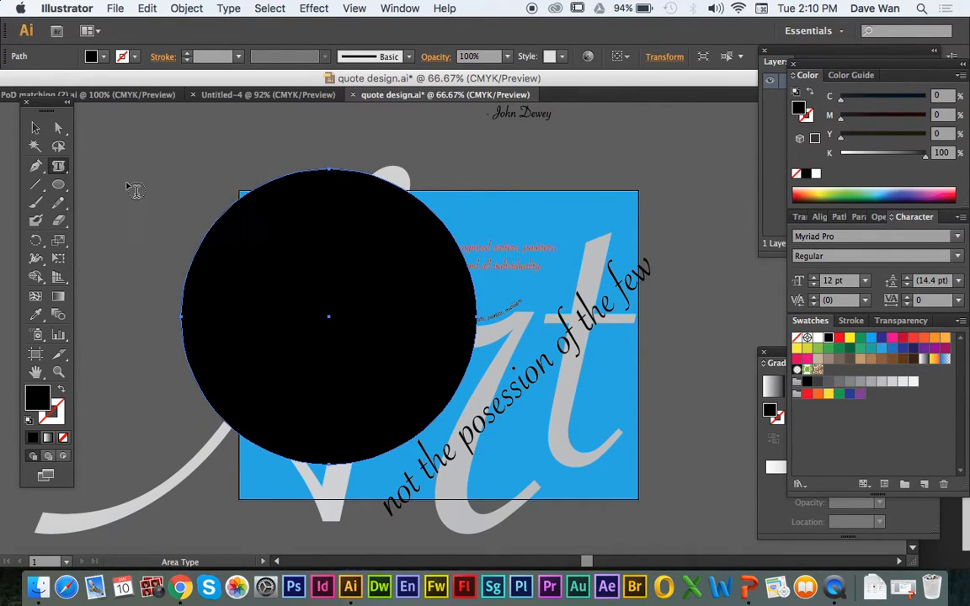
{"action": "left_click", "coordinate": [334, 234]}
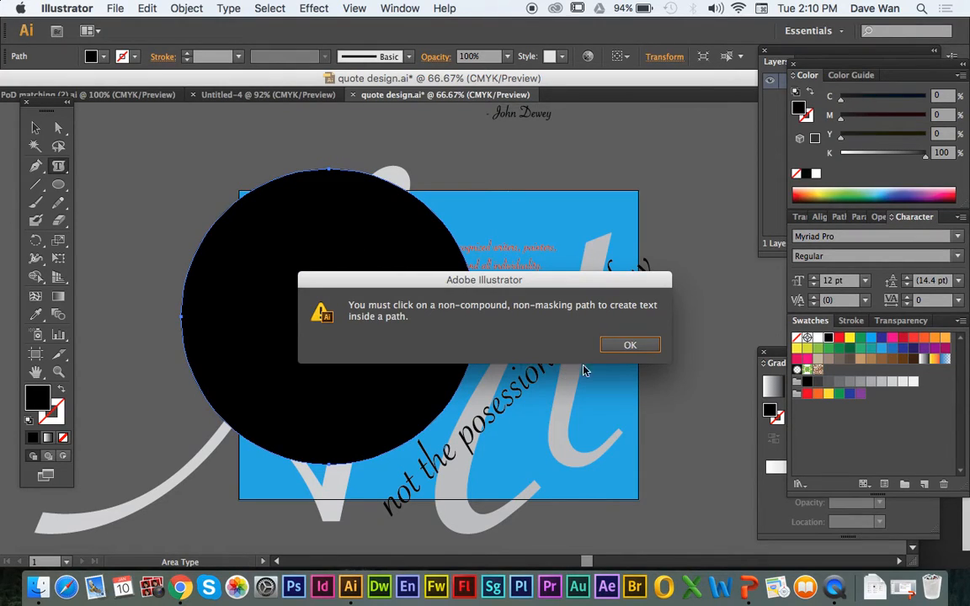
{"action": "key", "text": "Return"}
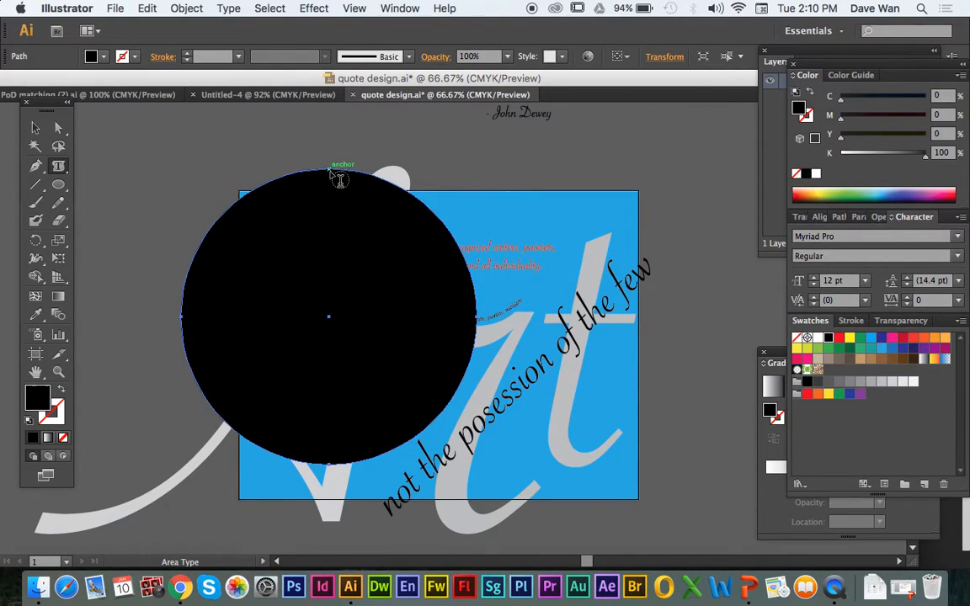
{"action": "left_click", "coordinate": [283, 191]}
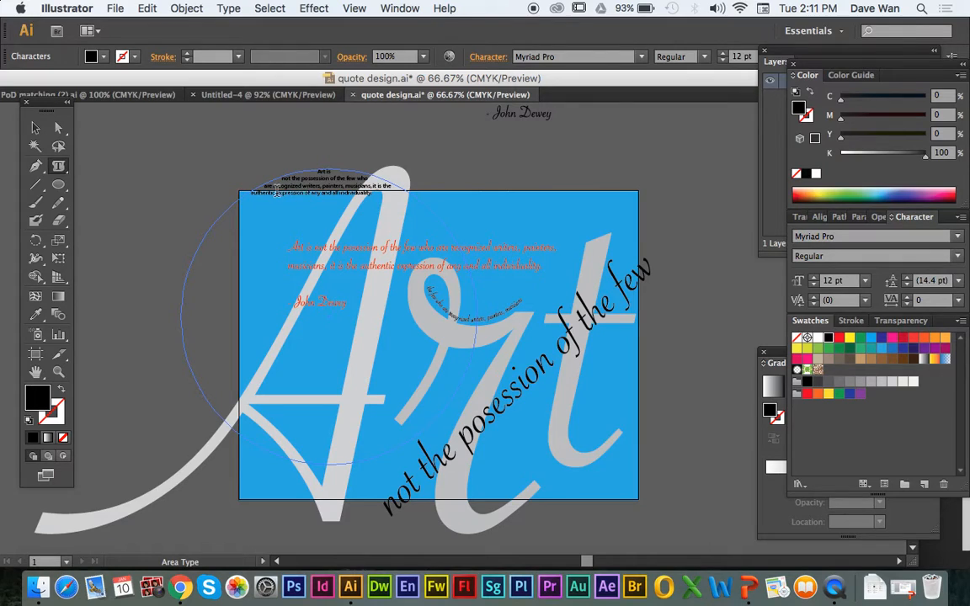
Select the circular text object and change its font to Mistral.
{"action": "key", "text": "super+equal"}
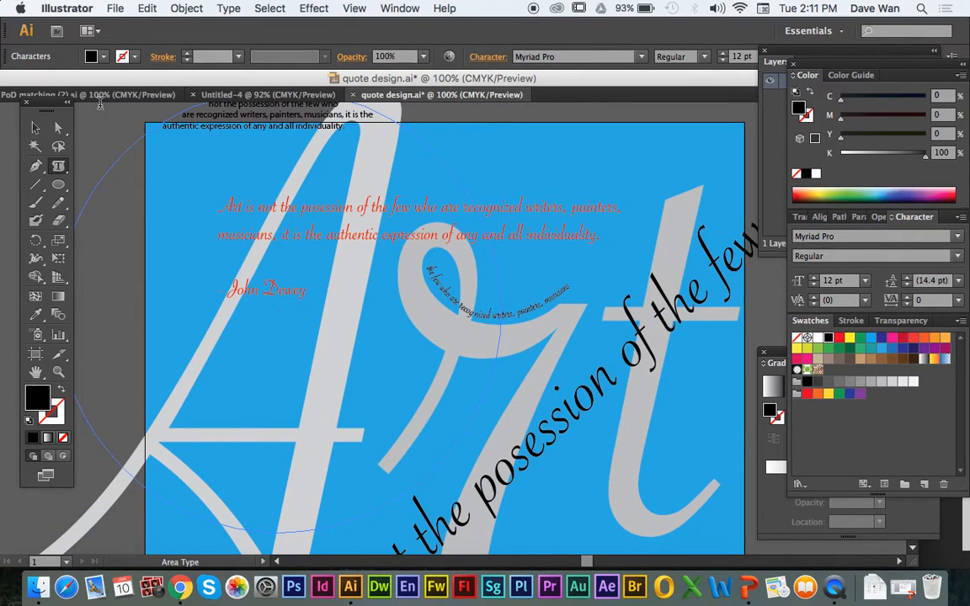
{"action": "left_click", "coordinate": [36, 127]}
{"action": "left_click", "coordinate": [37, 371]}
{"action": "left_click_drag", "start_coordinate": [157, 282], "coordinate": [190, 365]}
{"action": "left_click", "coordinate": [37, 127]}
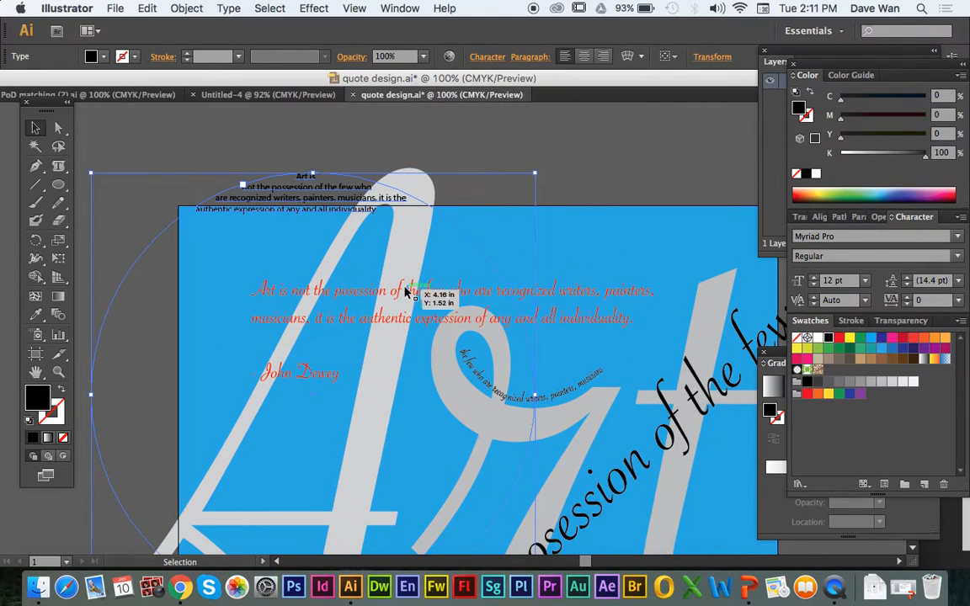
{"action": "left_click", "coordinate": [959, 241]}
{"action": "left_click", "coordinate": [959, 241]}
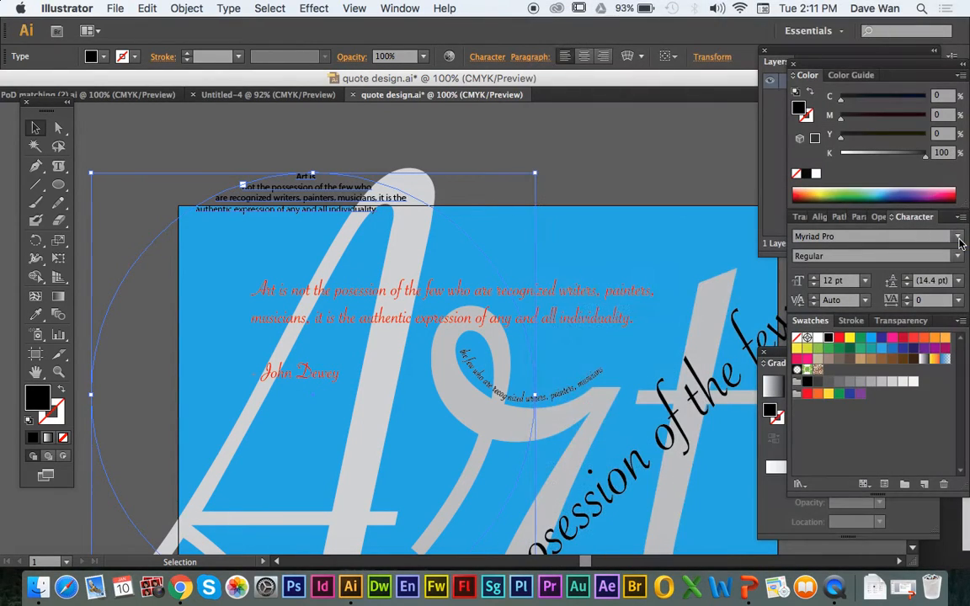
{"action": "left_click", "coordinate": [892, 237]}
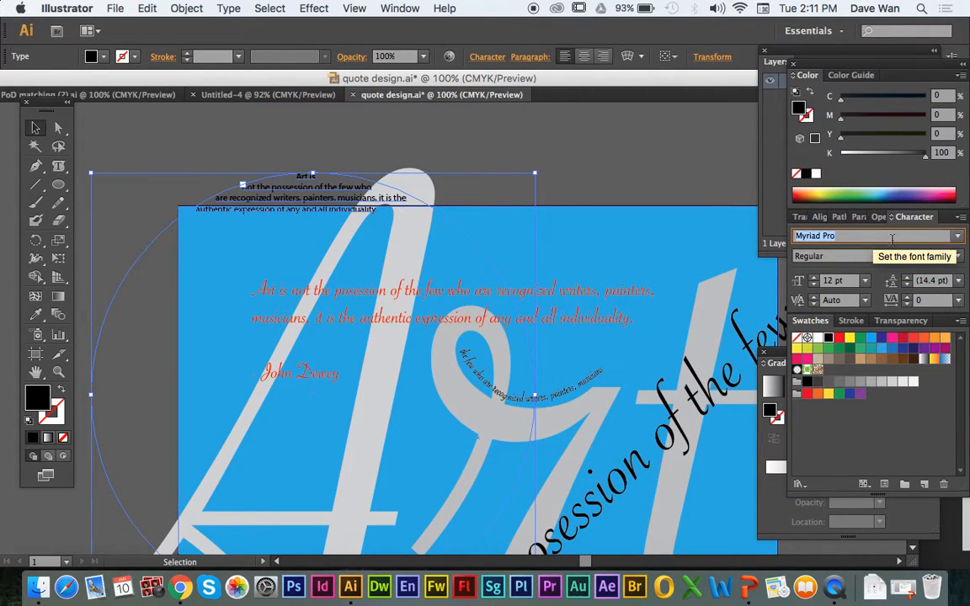
{"action": "key", "text": "Up"}
{"action": "key", "text": "Up"}
{"action": "key", "text": "Up"}
{"action": "key", "text": "Up"}
{"action": "key", "text": "Up"}
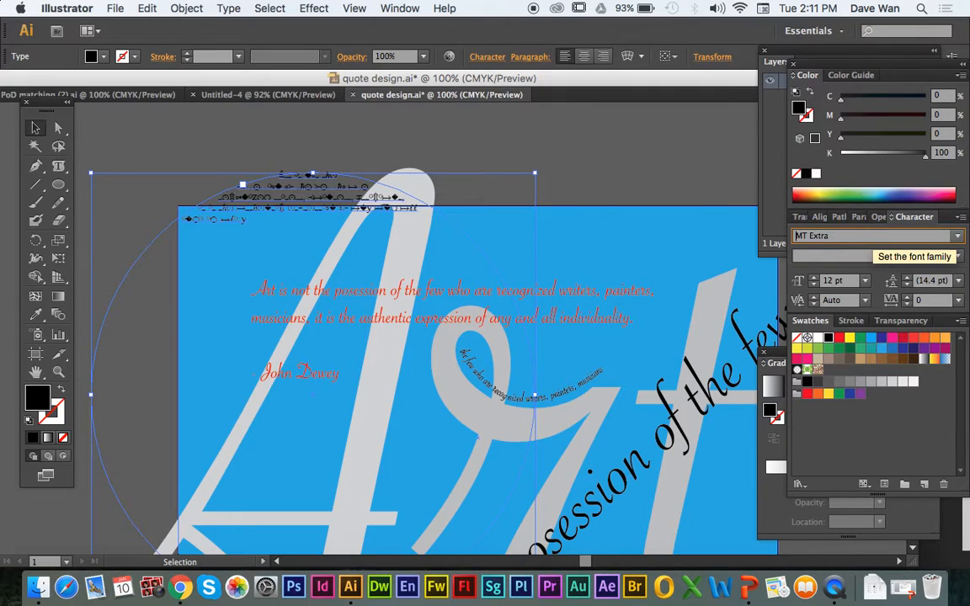
{"action": "key", "text": "Up"}
{"action": "key", "text": "Up"}
{"action": "key", "text": "Up"}
{"action": "key", "text": "Up"}
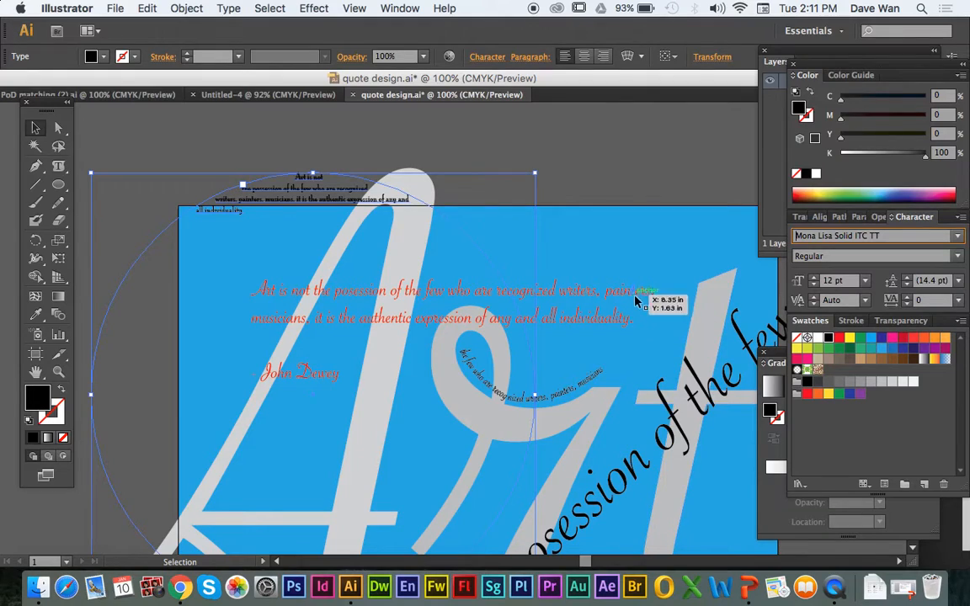
{"action": "key", "text": "Up"}
{"action": "key", "text": "Up"}
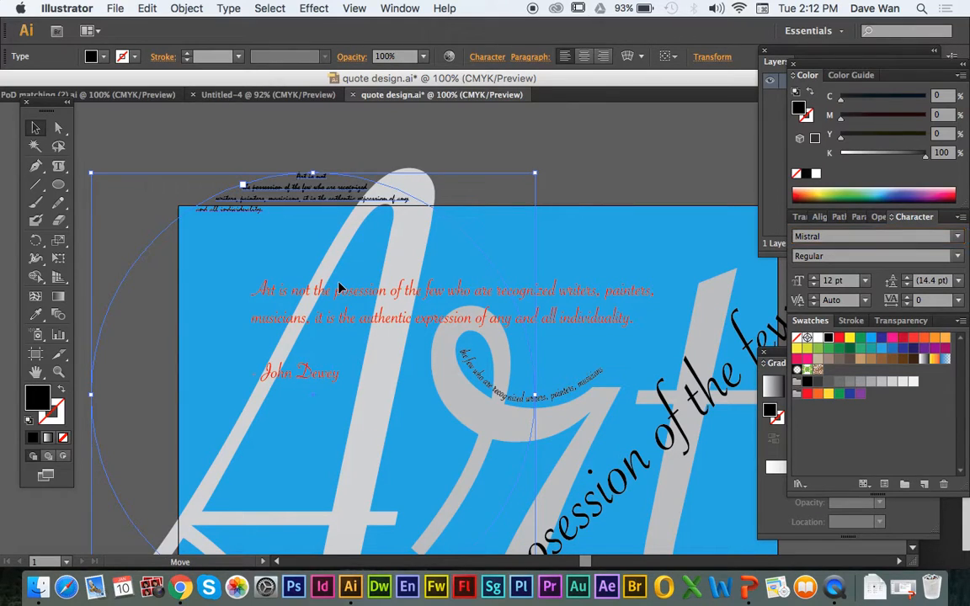
Set the circular text's font to Lucida Handwriting Italic and shift the circle so its first lines sit just inside the blue background.
{"action": "left_click_drag", "start_coordinate": [322, 210], "coordinate": [328, 266]}
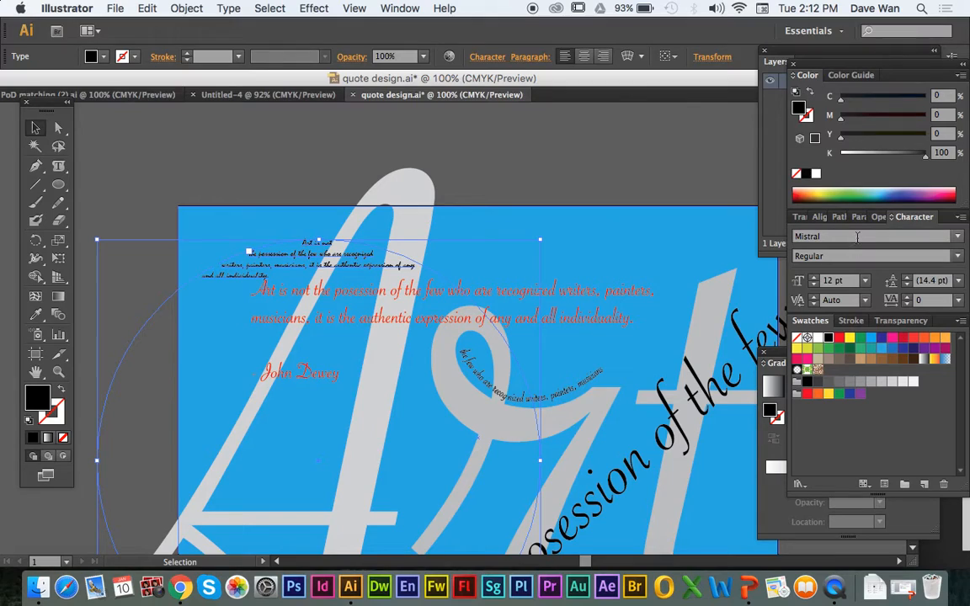
{"action": "left_click", "coordinate": [857, 237]}
{"action": "key", "text": "Up"}
{"action": "key", "text": "Up"}
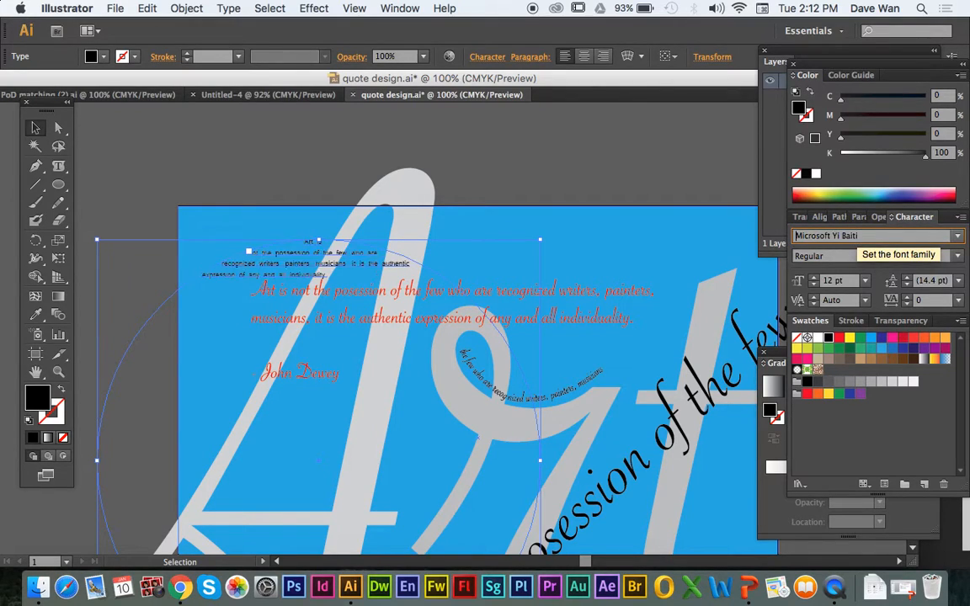
{"action": "key", "text": "Up"}
{"action": "key", "text": "Up"}
{"action": "key", "text": "Up"}
{"action": "key", "text": "Up"}
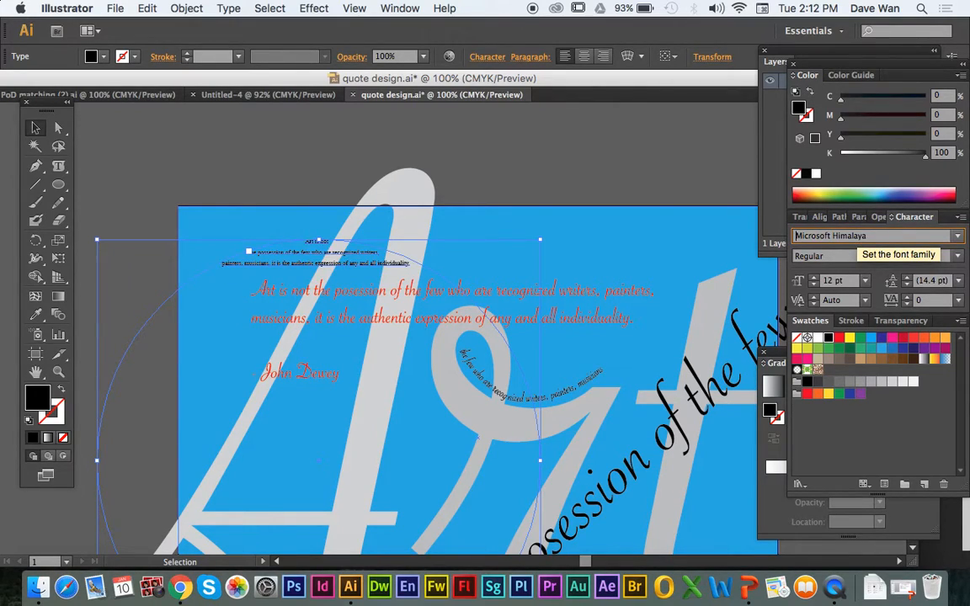
{"action": "key", "text": "Up"}
{"action": "key", "text": "Up"}
{"action": "key", "text": "Up"}
{"action": "key", "text": "Up"}
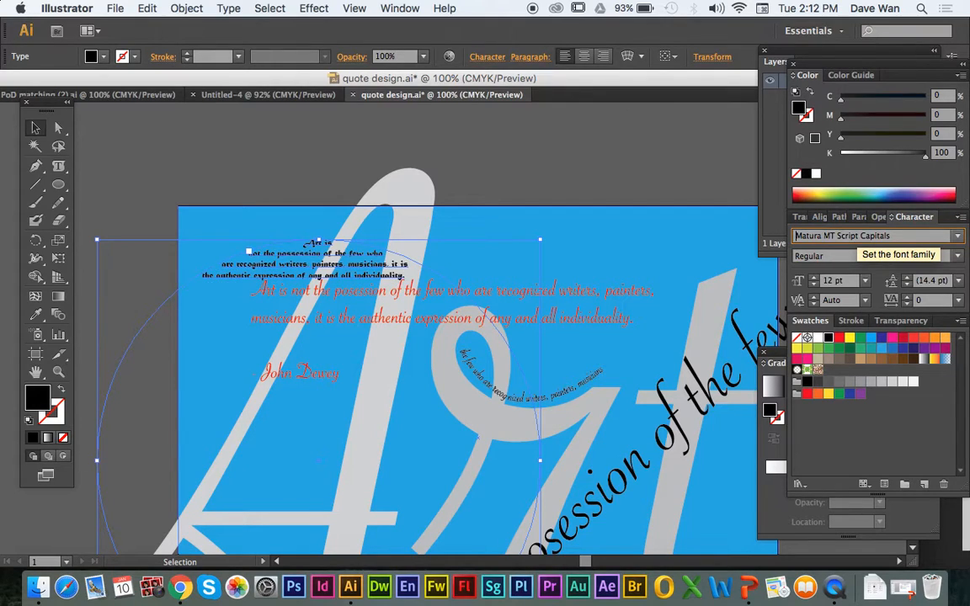
{"action": "key", "text": "Down"}
{"action": "key", "text": "Up"}
{"action": "key", "text": "Up"}
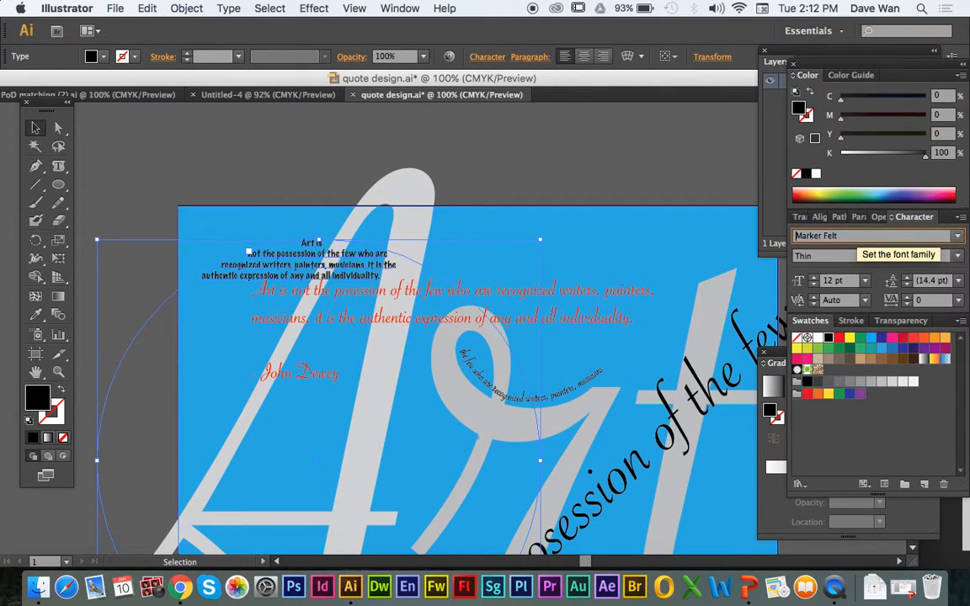
{"action": "key", "text": "Up"}
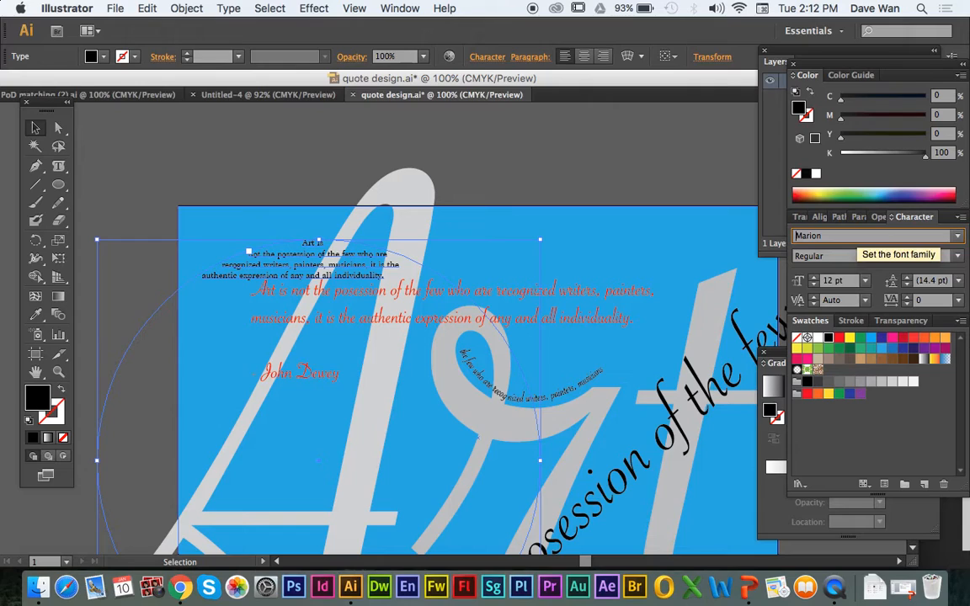
{"action": "key", "text": "Up"}
{"action": "key", "text": "Up"}
{"action": "key", "text": "Up"}
{"action": "key", "text": "Up"}
{"action": "key", "text": "Up"}
{"action": "key", "text": "Up"}
{"action": "key", "text": "Up"}
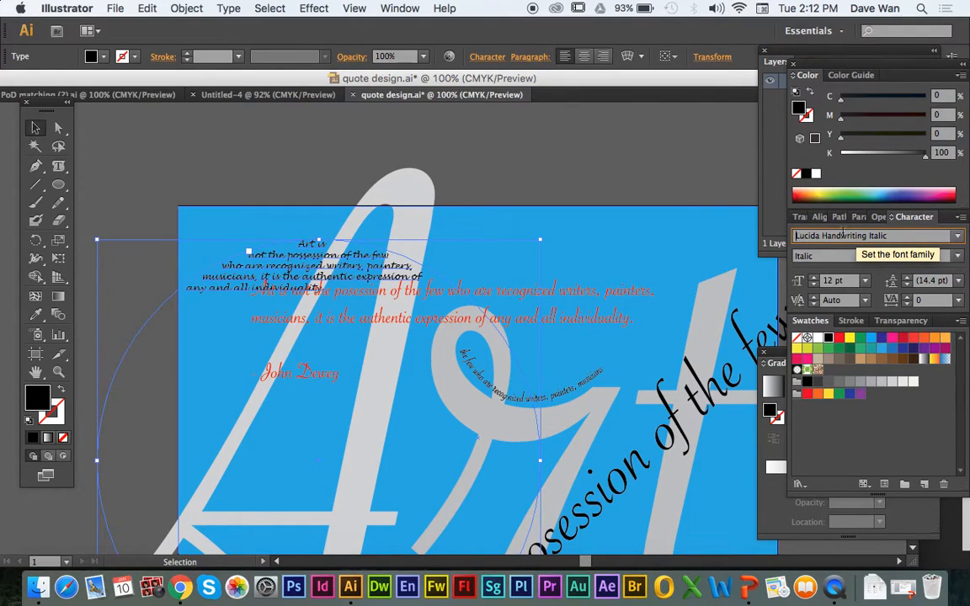
{"action": "left_click", "coordinate": [33, 130]}
{"action": "mouse_move", "coordinate": [270, 268]}
{"action": "left_mouse_down"}
{"action": "mouse_move", "coordinate": [256, 196]}
{"action": "mouse_move", "coordinate": [246, 192]}
{"action": "mouse_move", "coordinate": [259, 259]}
{"action": "left_mouse_up"}
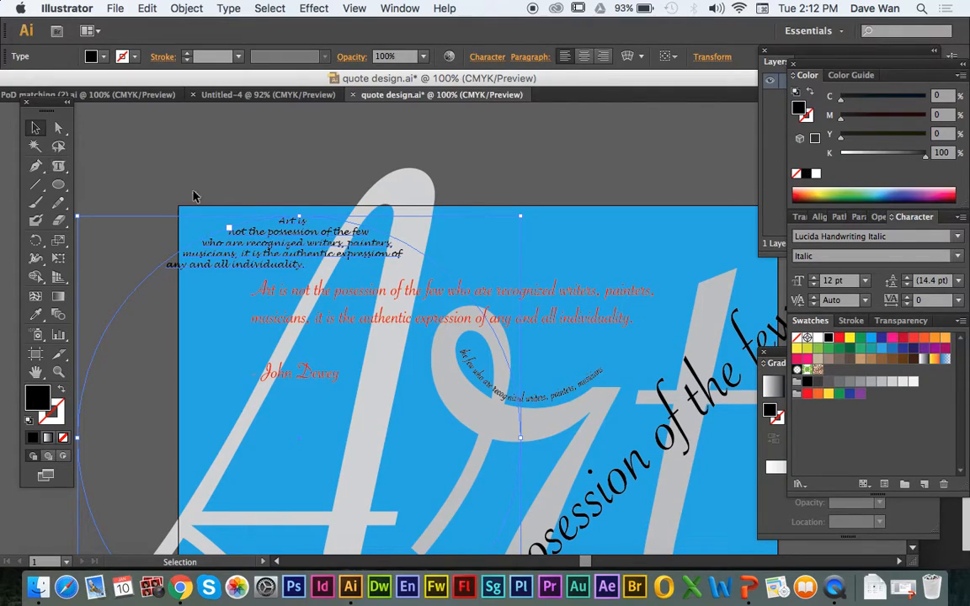
Copy the entire quote inside the circle and paste it once directly after the existing text.
{"action": "mouse_move", "coordinate": [58, 166]}
{"action": "left_mouse_down"}
{"action": "mouse_move", "coordinate": [135, 168]}
{"action": "mouse_move", "coordinate": [175, 190]}
{"action": "mouse_move", "coordinate": [57, 167]}
{"action": "left_mouse_up"}
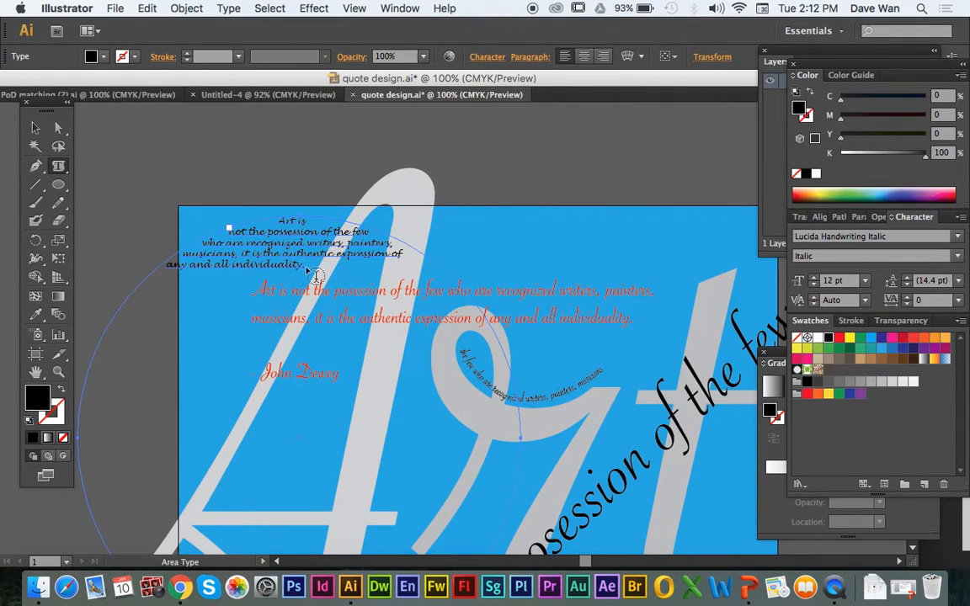
{"action": "left_click_drag", "start_coordinate": [305, 264], "coordinate": [153, 181]}
{"action": "key", "text": "super+c"}
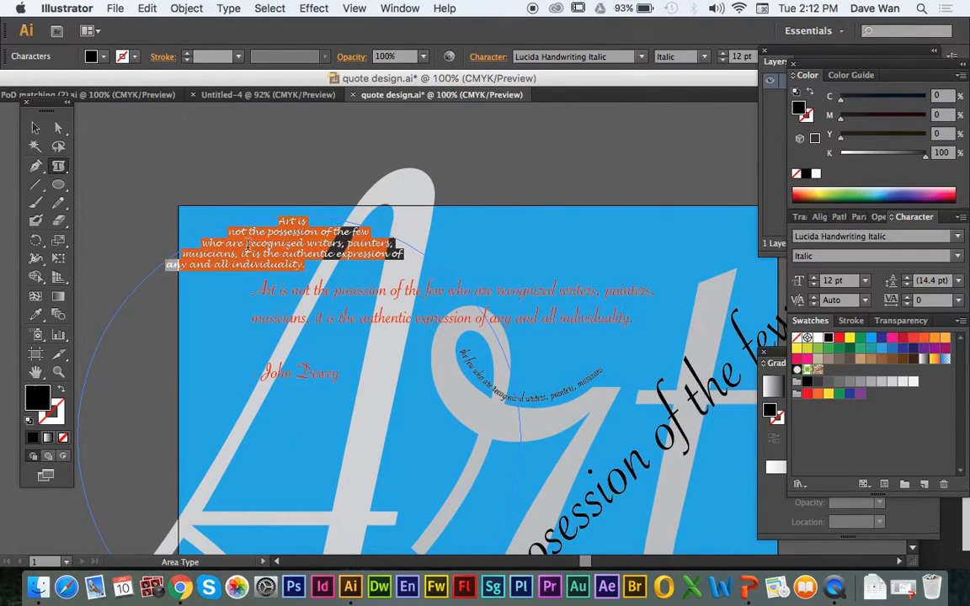
{"action": "left_click", "coordinate": [302, 250]}
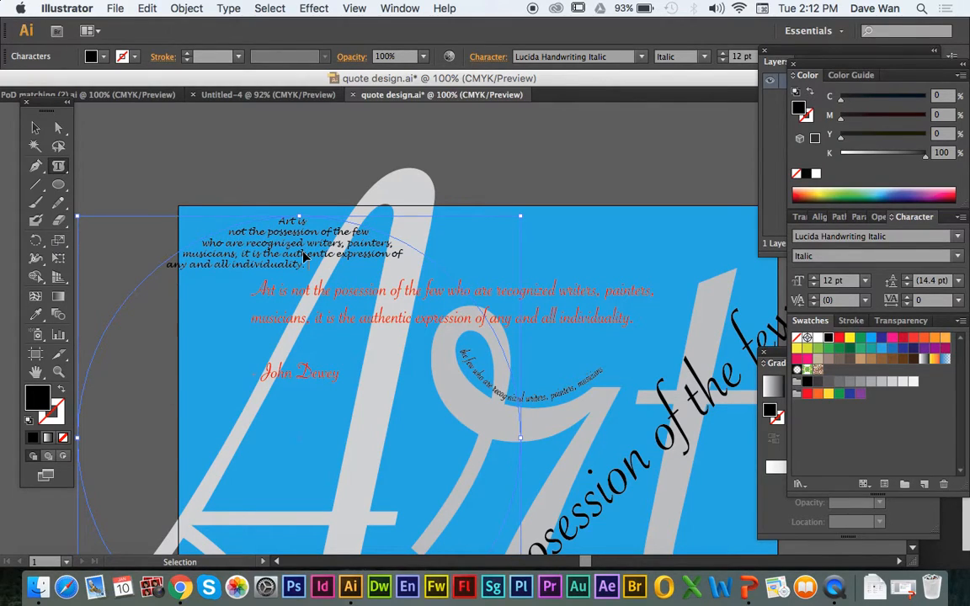
{"action": "key", "text": "super+v"}
{"action": "key", "text": "super"}
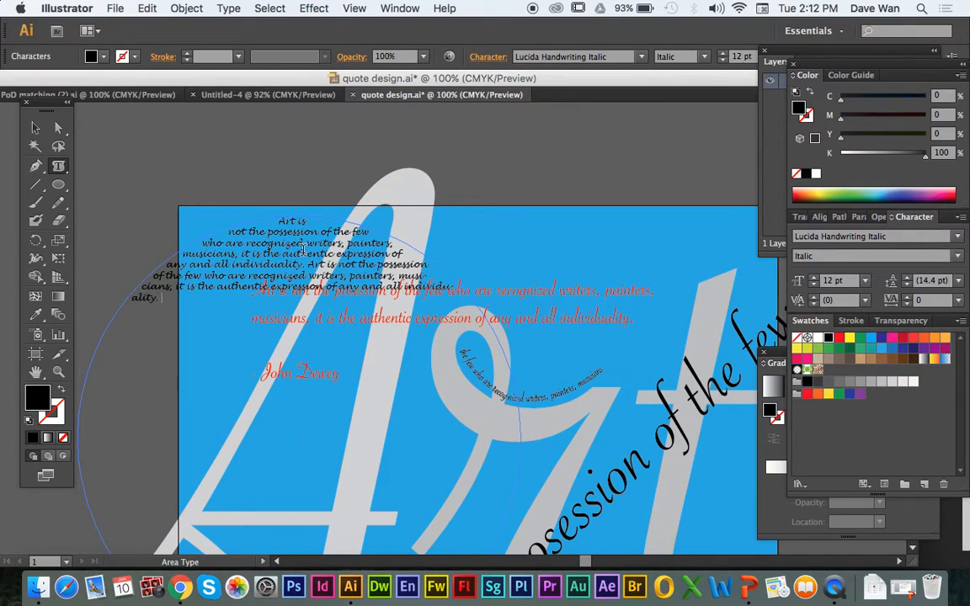
Copy the doubled quote and paste it repeatedly until the text fills the whole circle.
{"action": "left_click_drag", "start_coordinate": [166, 297], "coordinate": [97, 192]}
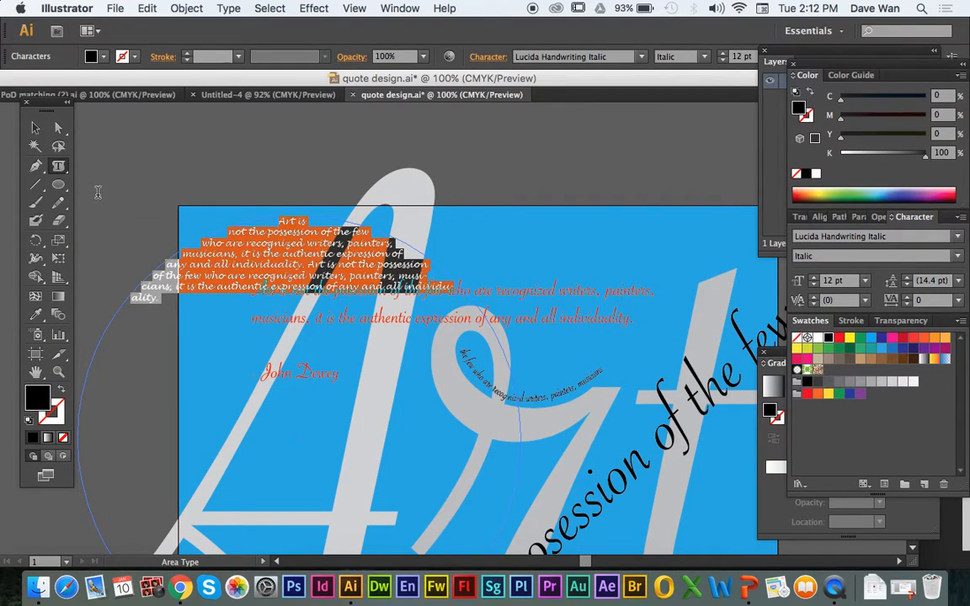
{"action": "key", "text": "super+c"}
{"action": "key", "text": "super+v"}
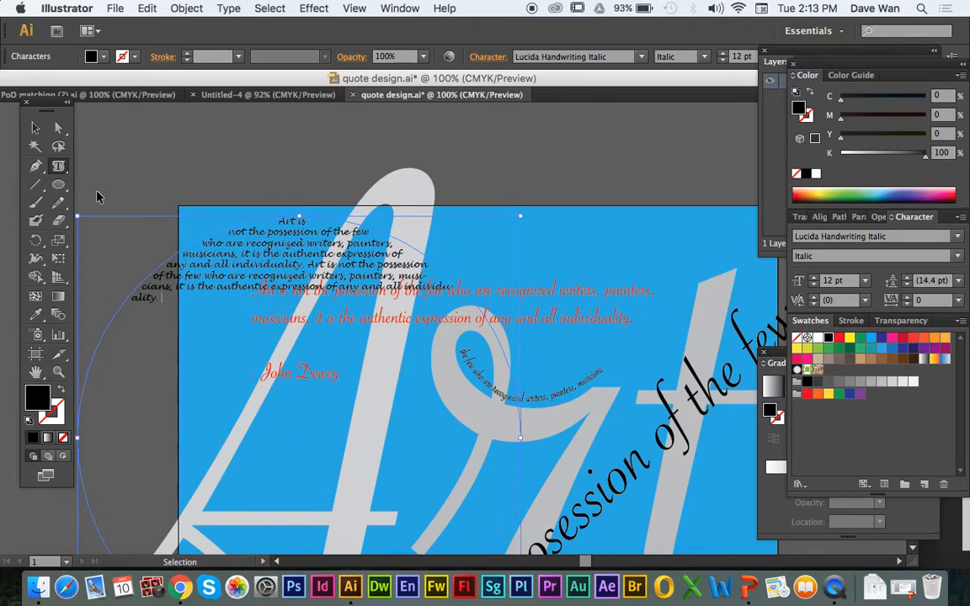
{"action": "key", "text": "super+v"}
{"action": "key", "text": "super+v"}
{"action": "key", "text": "super+v"}
{"action": "key", "text": "super+v"}
{"action": "key", "text": "super+v"}
{"action": "key", "text": "super+v"}
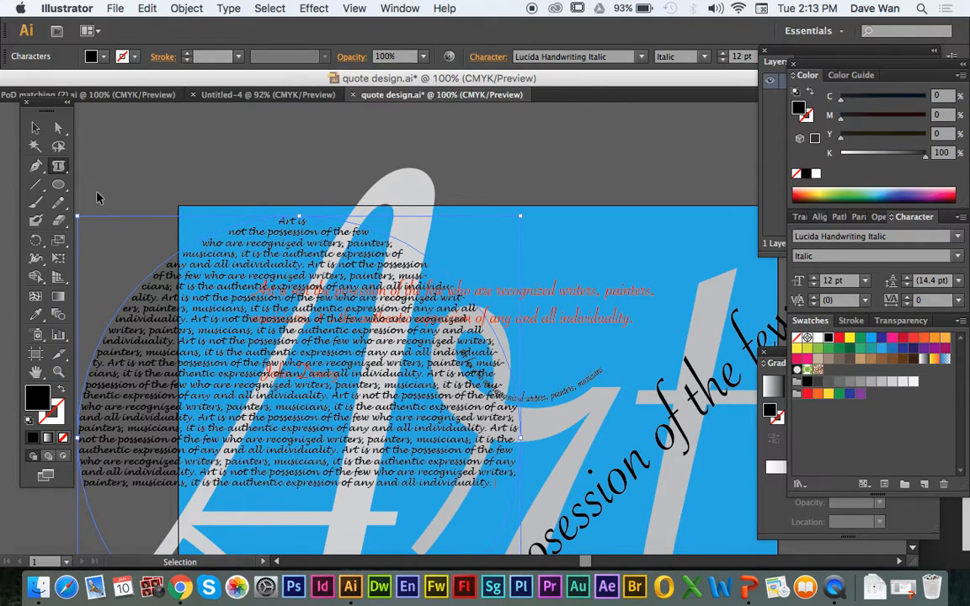
{"action": "key", "text": "super+v"}
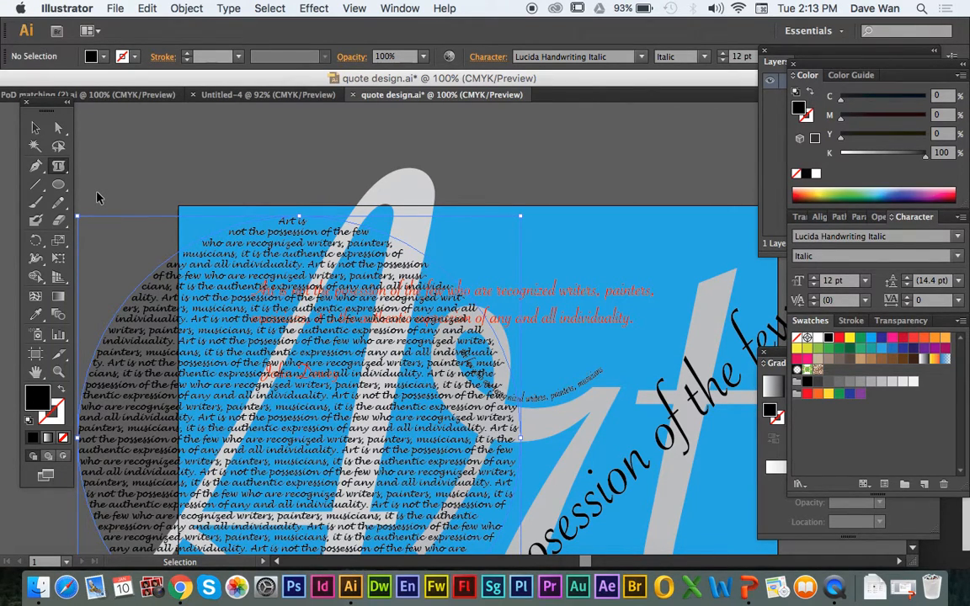
Move the text-filled circle up and to the right over the letter A and send it to the back.
{"action": "left_click", "coordinate": [36, 127]}
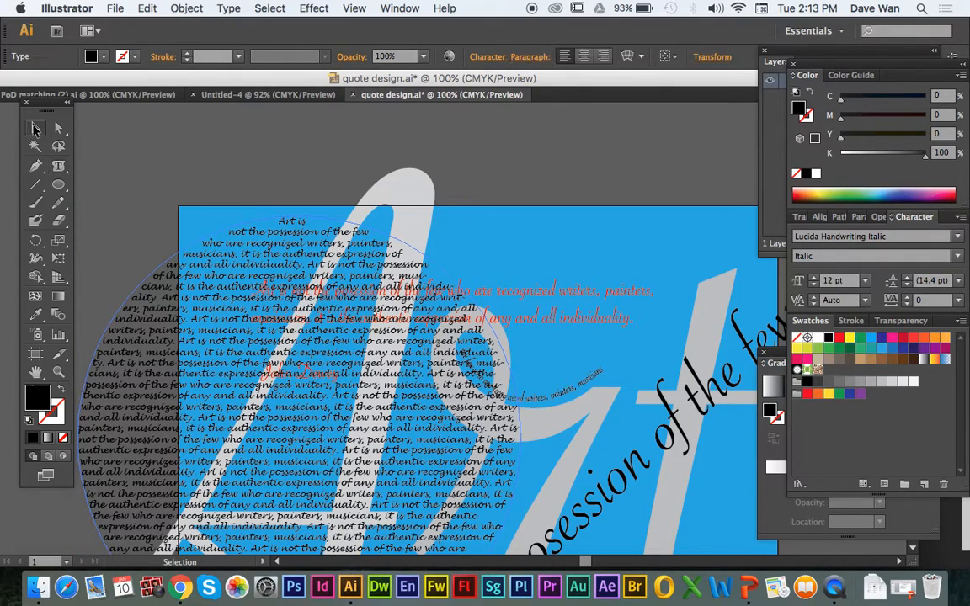
{"action": "left_click_drag", "start_coordinate": [158, 302], "coordinate": [236, 260]}
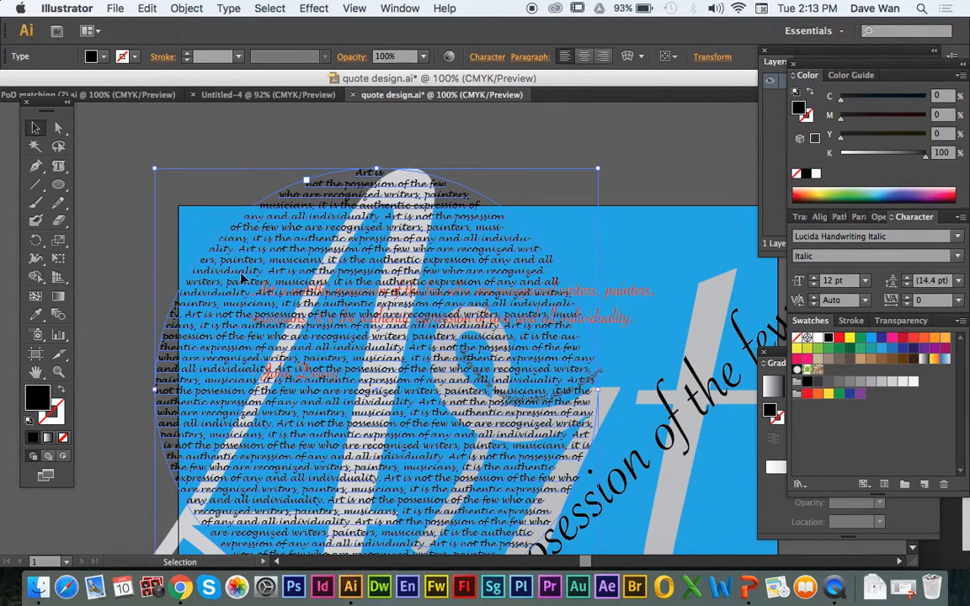
{"action": "right_click", "coordinate": [237, 273]}
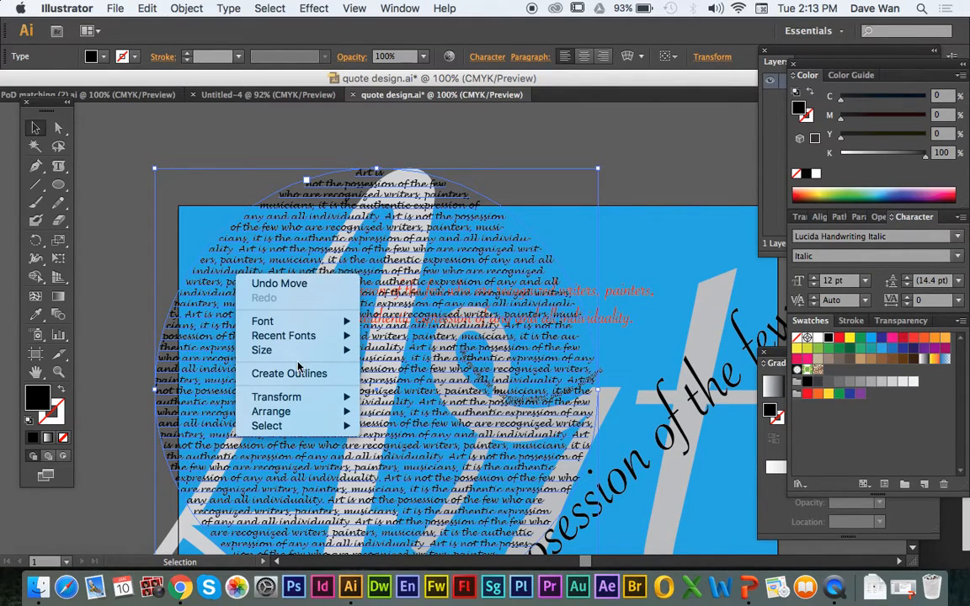
{"action": "mouse_move", "coordinate": [278, 411]}
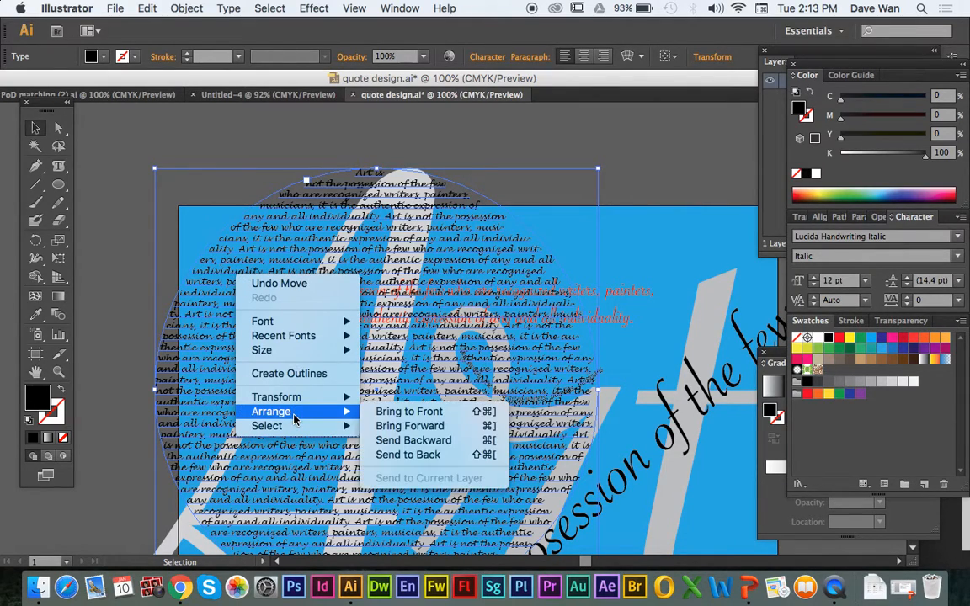
{"action": "left_click", "coordinate": [421, 455]}
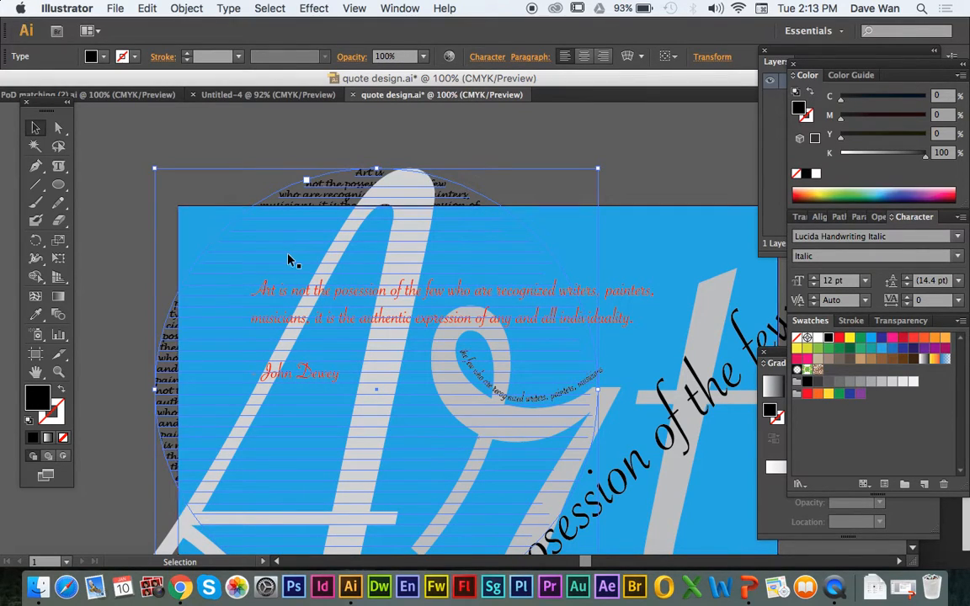
Send the blue background rectangle to the back, behind the text-filled circle.
{"action": "left_click", "coordinate": [193, 226]}
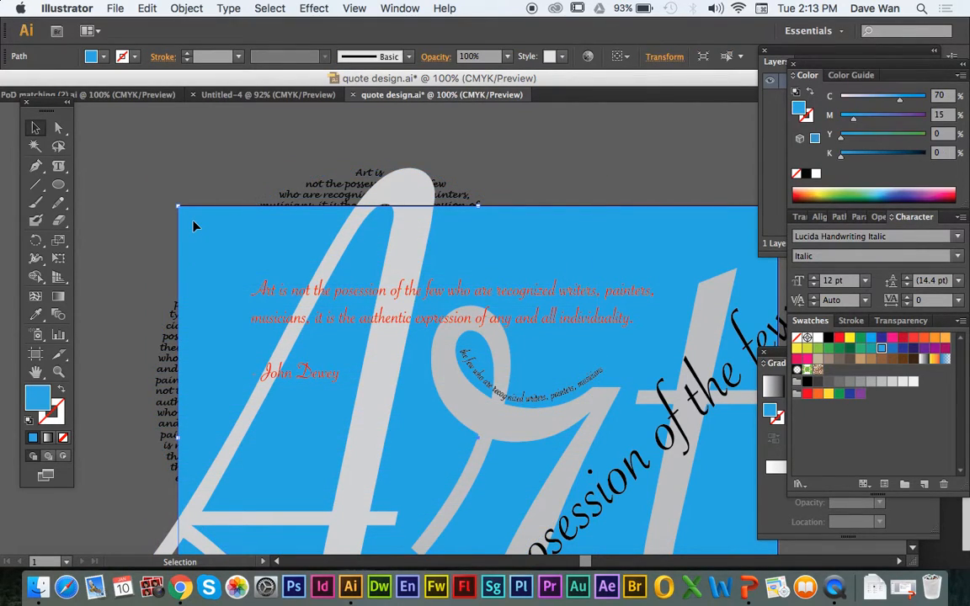
{"action": "right_click", "coordinate": [193, 225]}
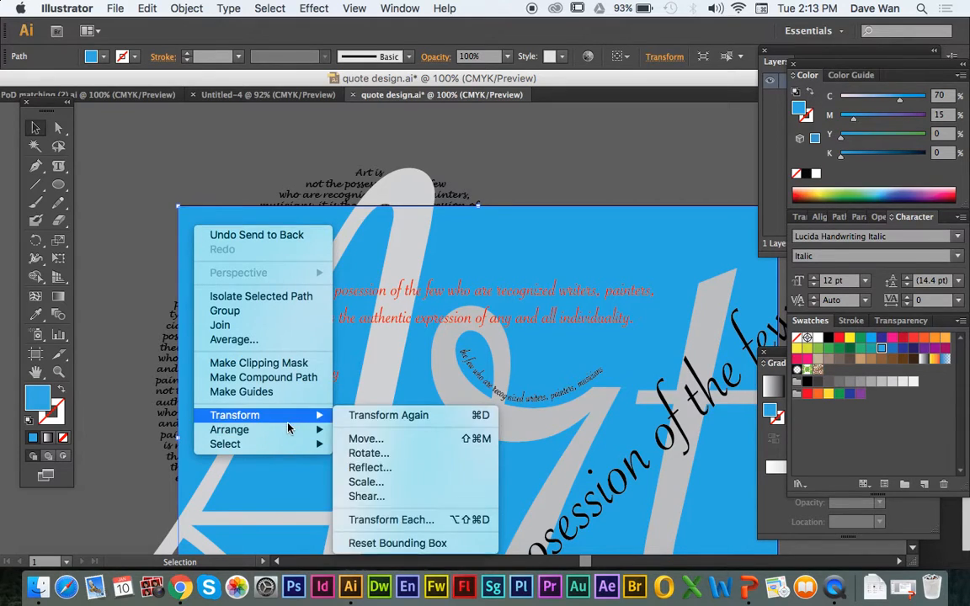
{"action": "mouse_move", "coordinate": [286, 432]}
{"action": "left_click", "coordinate": [383, 472]}
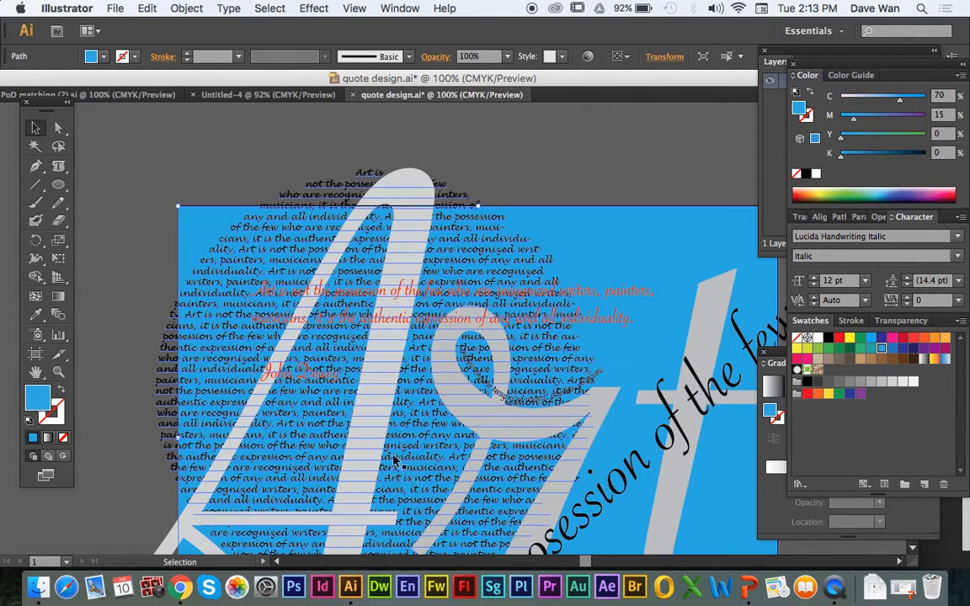
Move the text-filled circle up and left so it extends past the corner of the blue background, and deselect it.
{"action": "key", "text": "super+minus"}
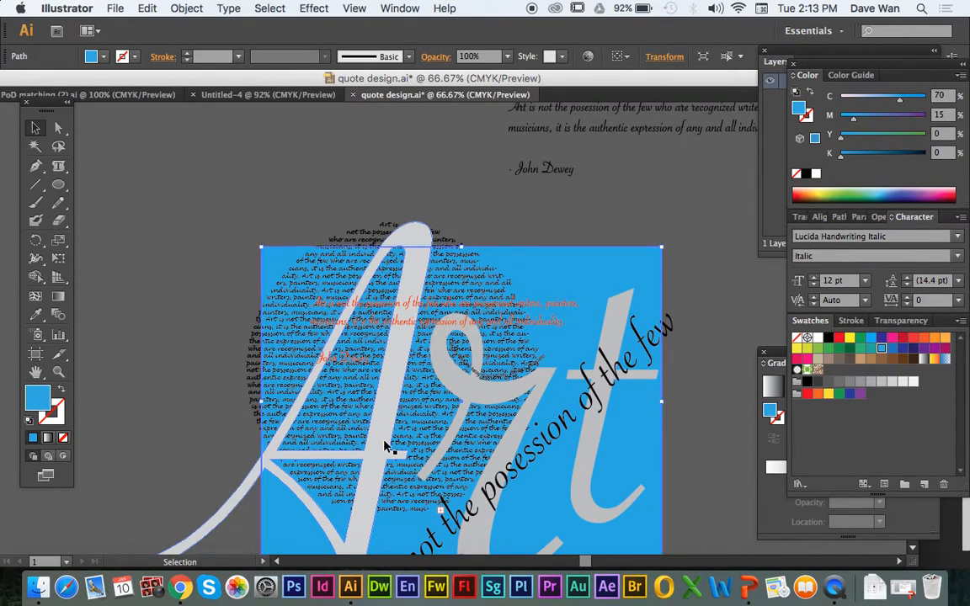
{"action": "mouse_move", "coordinate": [285, 340]}
{"action": "left_mouse_down"}
{"action": "mouse_move", "coordinate": [256, 342]}
{"action": "mouse_move", "coordinate": [234, 318]}
{"action": "left_mouse_up"}
{"action": "left_click", "coordinate": [134, 251]}
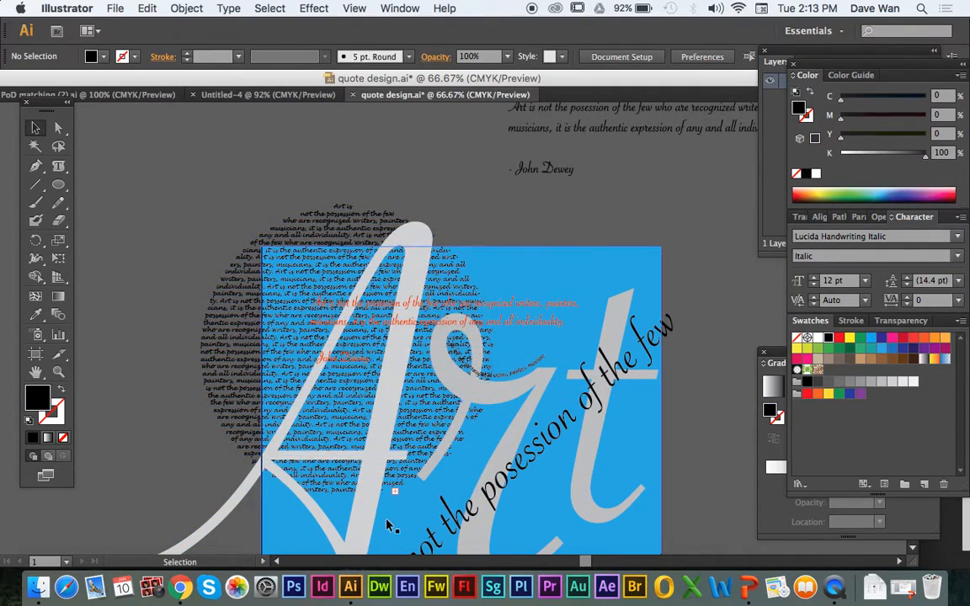
Enlarge the text-filled circle slightly and shift it further left beyond the edge of the blue background.
{"action": "left_click", "coordinate": [429, 421]}
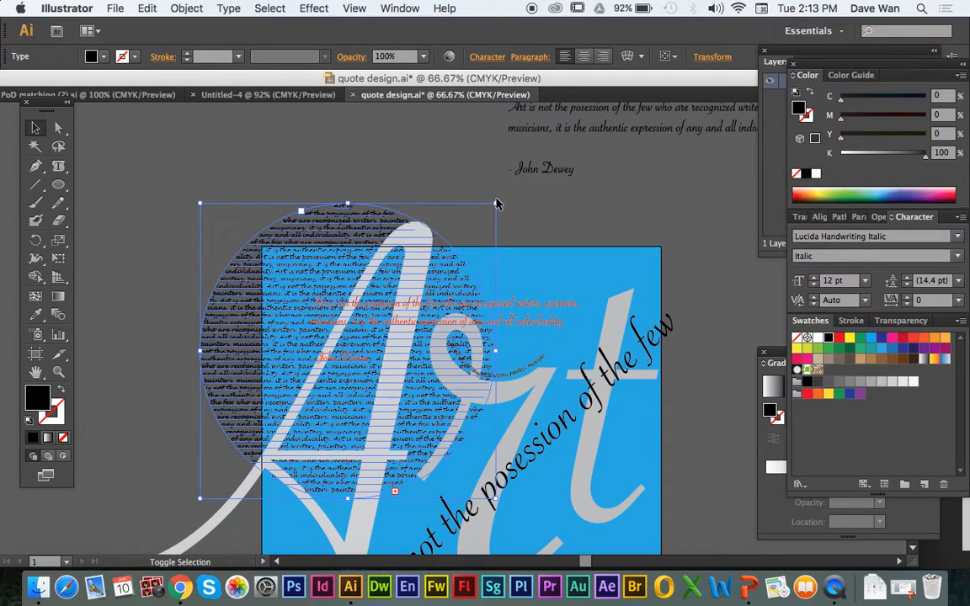
{"action": "left_click_drag", "start_coordinate": [497, 203], "coordinate": [525, 174]}
{"action": "left_click", "coordinate": [202, 237]}
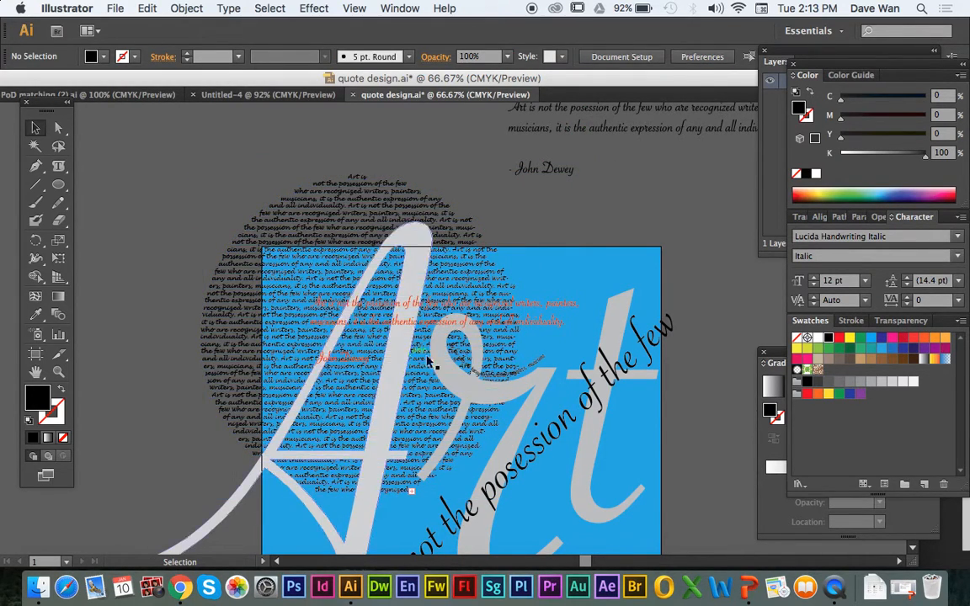
{"action": "scroll", "coordinate": [456, 358], "scroll_direction": "down", "scroll_amount": 1}
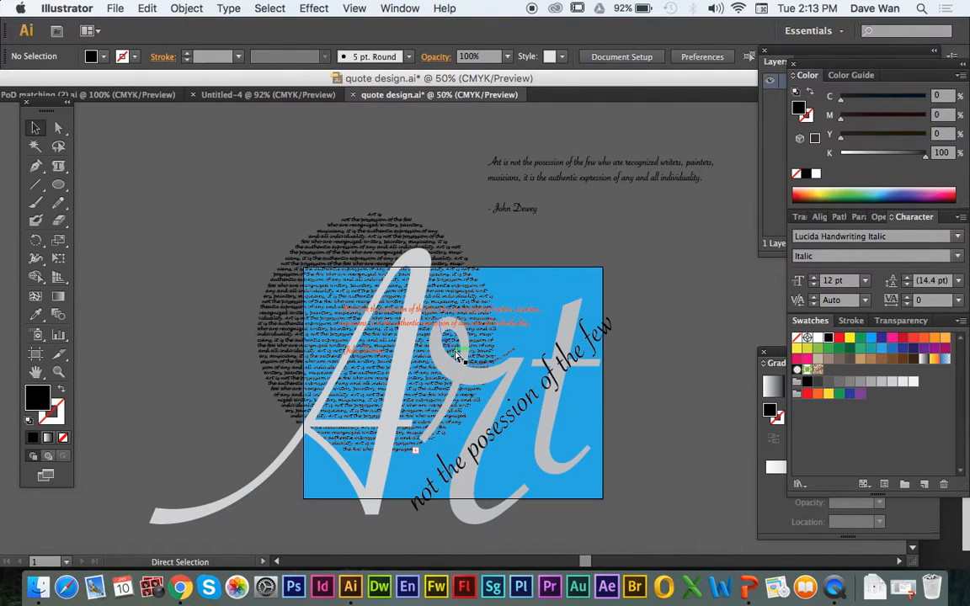
{"action": "left_click_drag", "start_coordinate": [305, 333], "coordinate": [280, 325]}
{"action": "key", "text": "super+shift+a"}
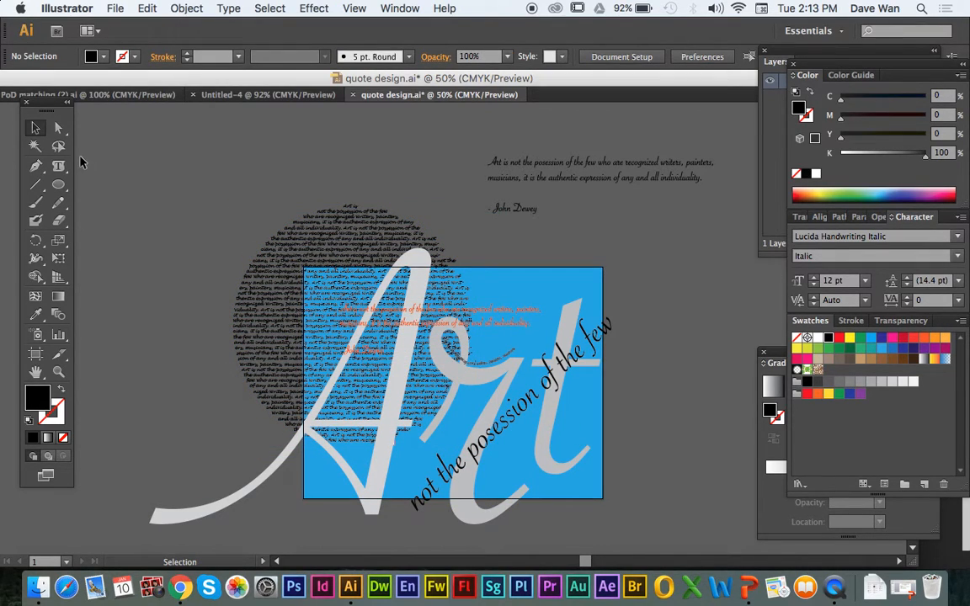
{"action": "left_click_drag", "start_coordinate": [58, 165], "coordinate": [82, 166]}
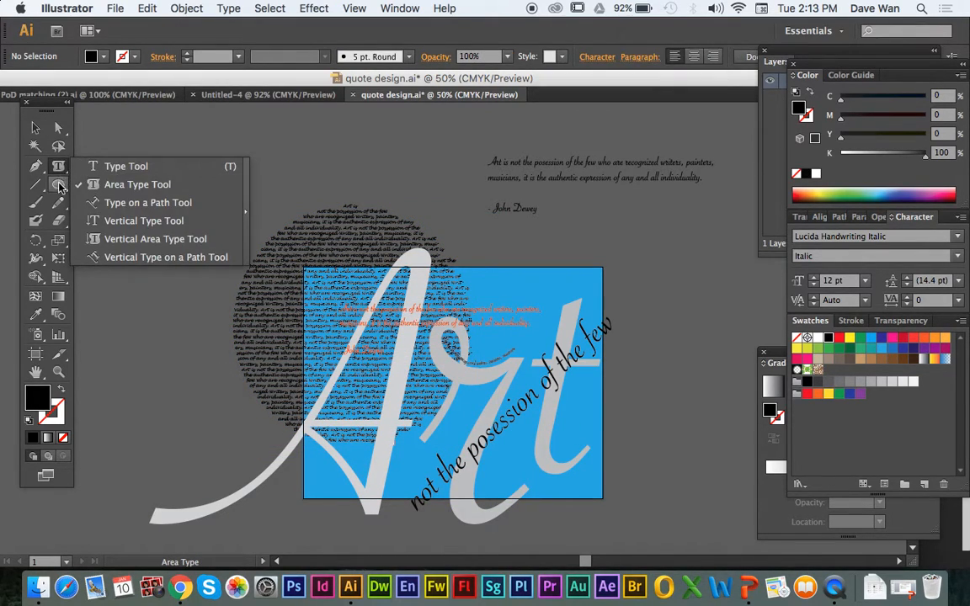
{"action": "left_click", "coordinate": [143, 364]}
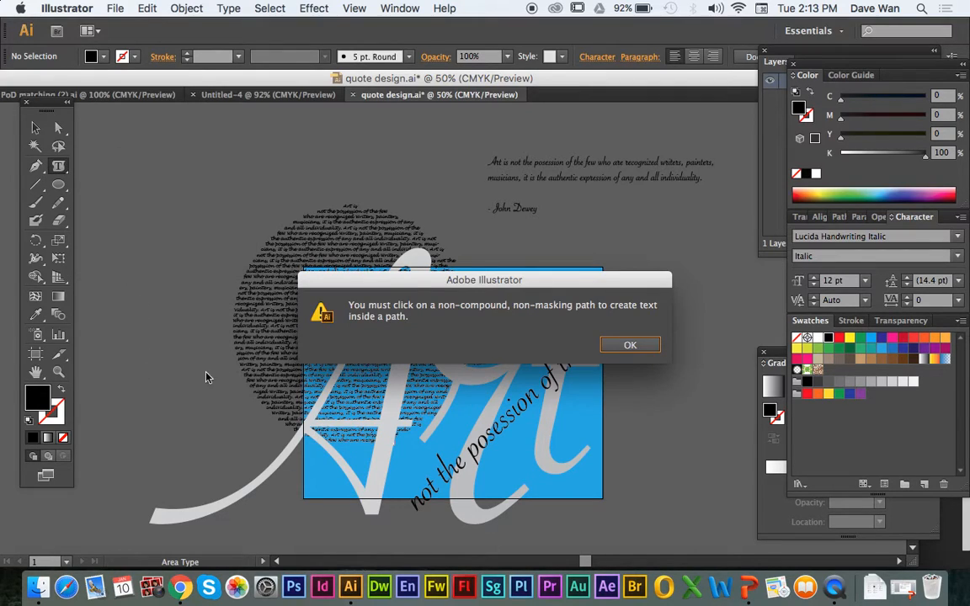
{"action": "left_click", "coordinate": [630, 345]}
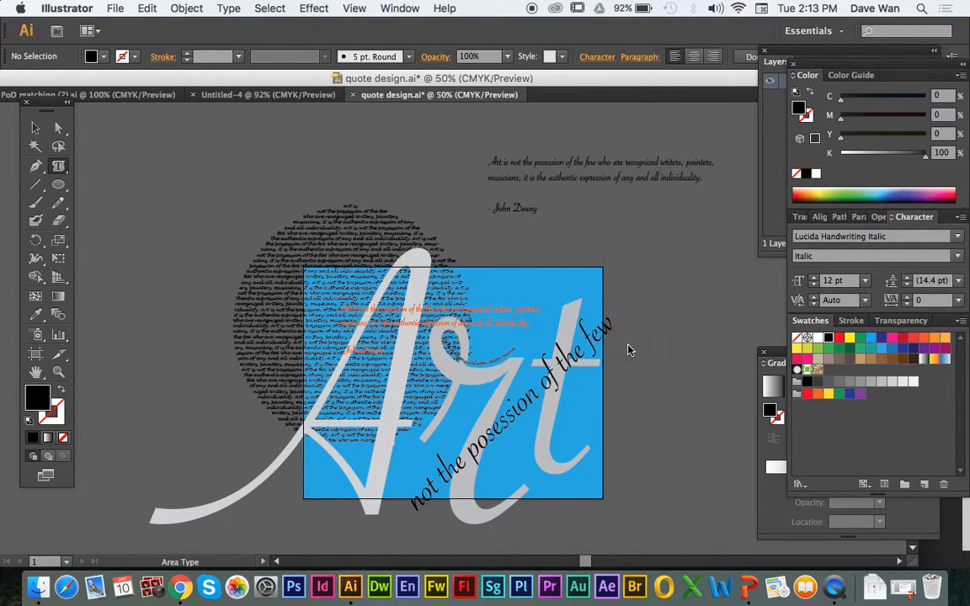
{"action": "left_click", "coordinate": [34, 129]}
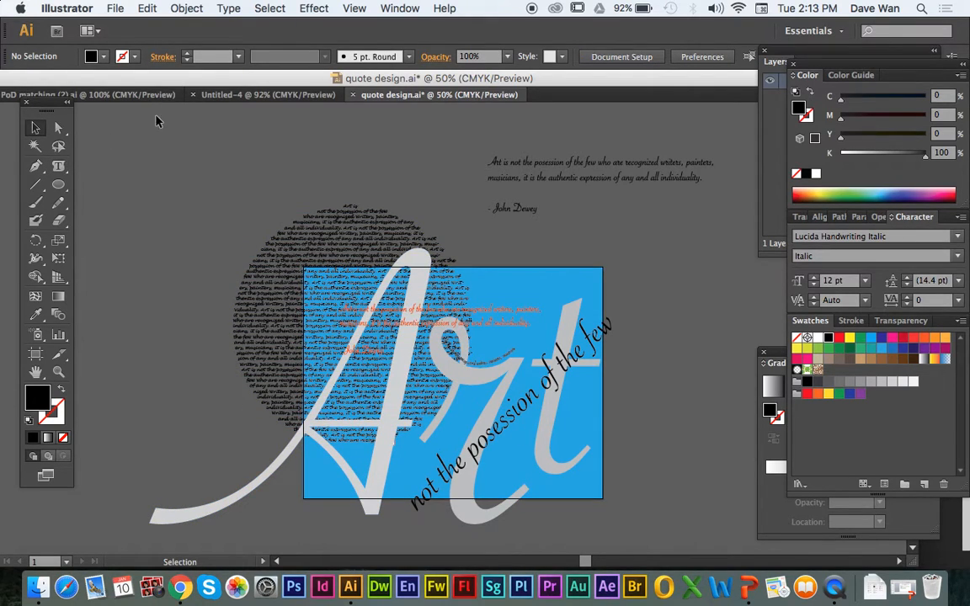
Switch to the open document EoA and PoD matching (2).ai.
{"action": "left_click", "coordinate": [118, 95]}
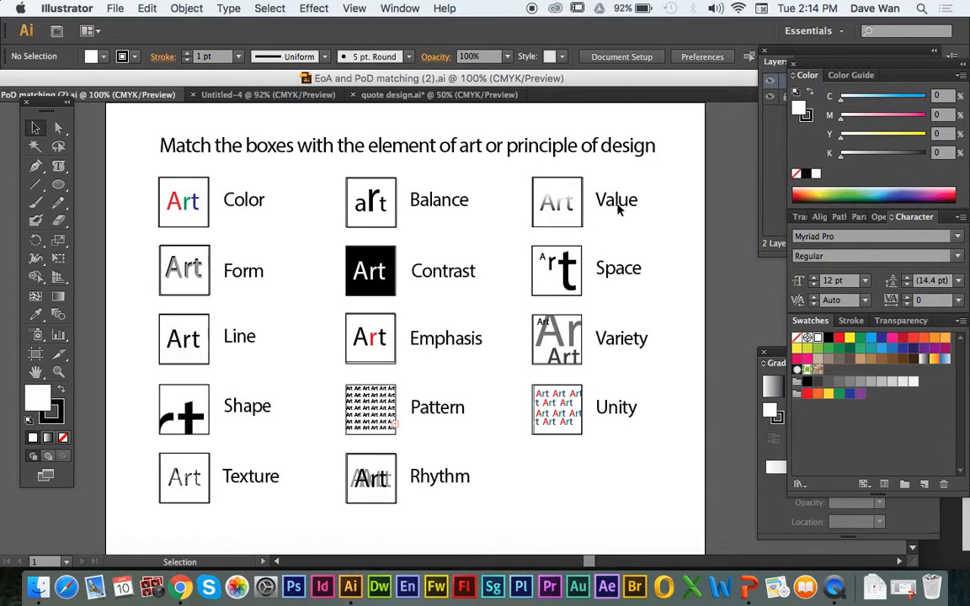
Return to quote design.ai, fill the large letter A with the white-and-black linear gradient, and reverse the gradient.
{"action": "left_click", "coordinate": [406, 97]}
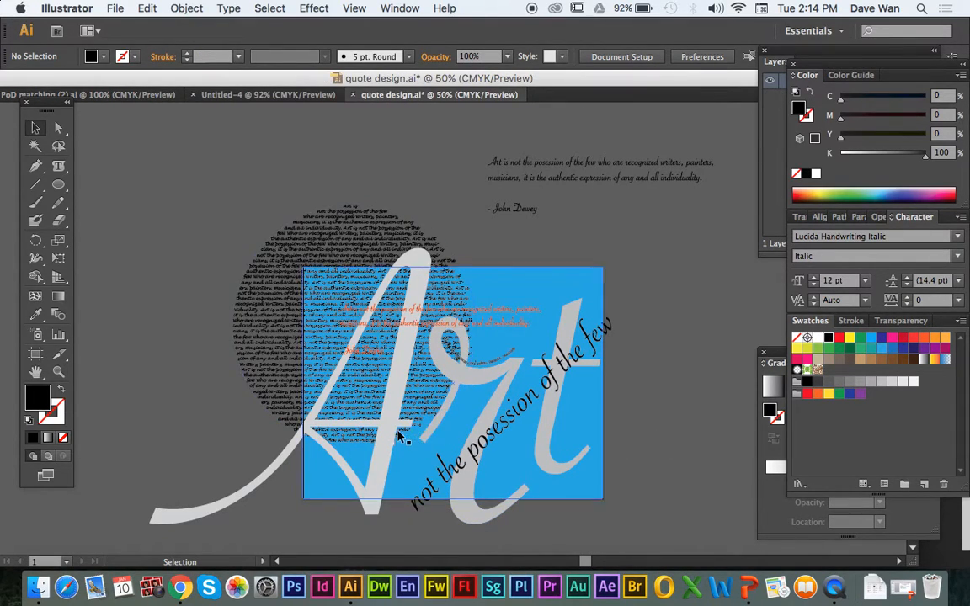
{"action": "left_click", "coordinate": [402, 362]}
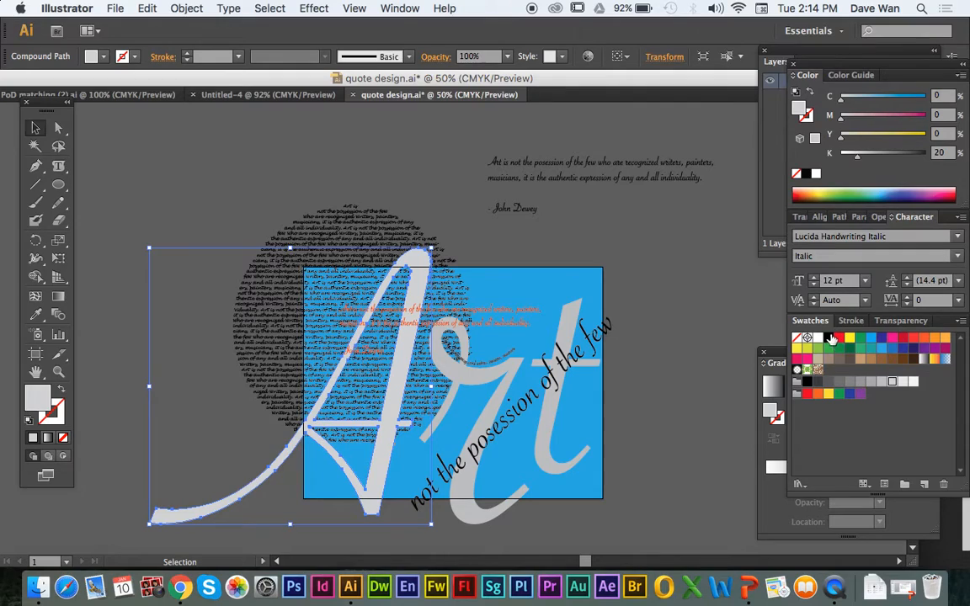
{"action": "left_click", "coordinate": [924, 364]}
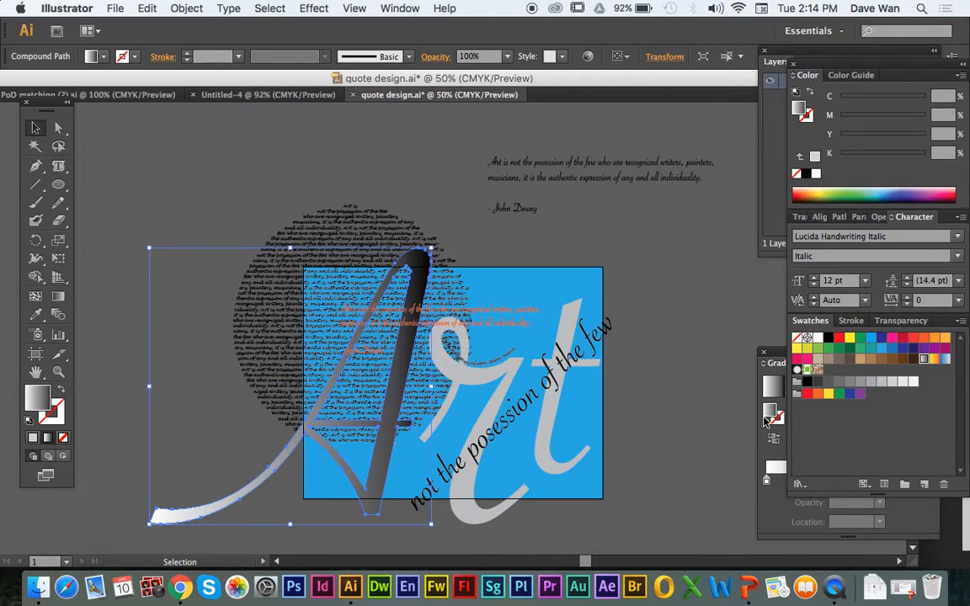
{"action": "left_click", "coordinate": [773, 437]}
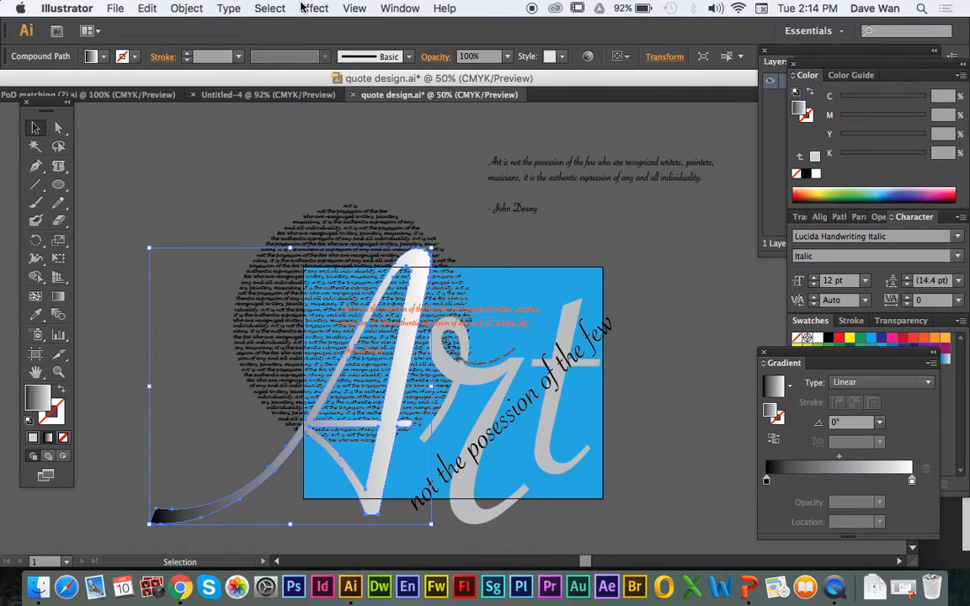
{"action": "left_click", "coordinate": [399, 7]}
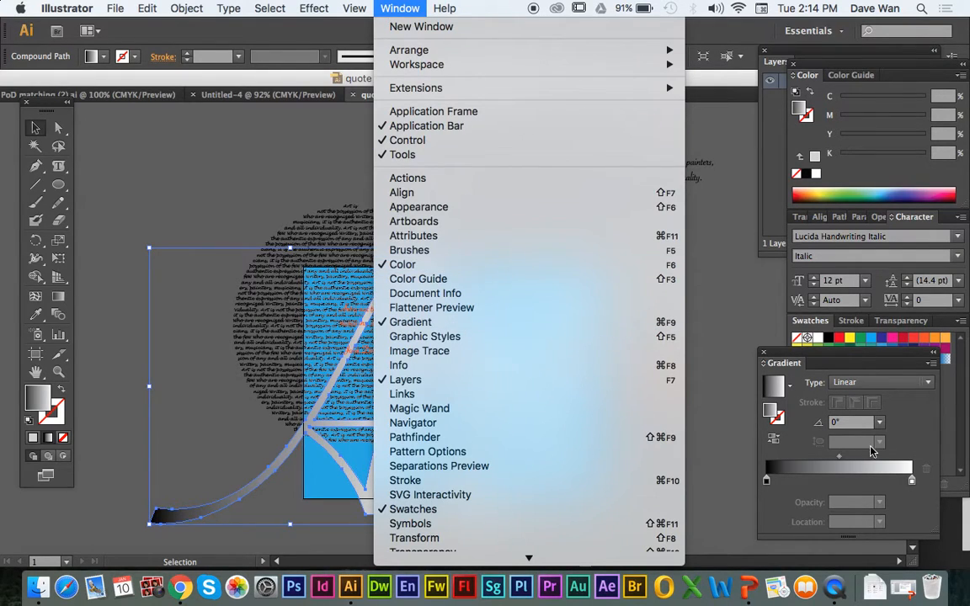
{"action": "left_click", "coordinate": [798, 461]}
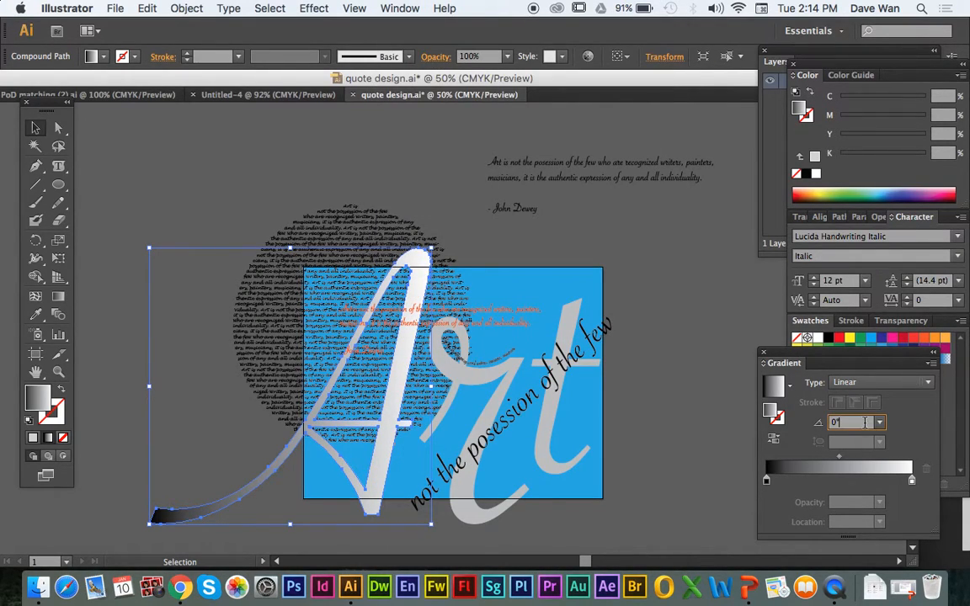
Increase the angle of the letter A's gradient gradually to 47°.
{"action": "left_click", "coordinate": [866, 423]}
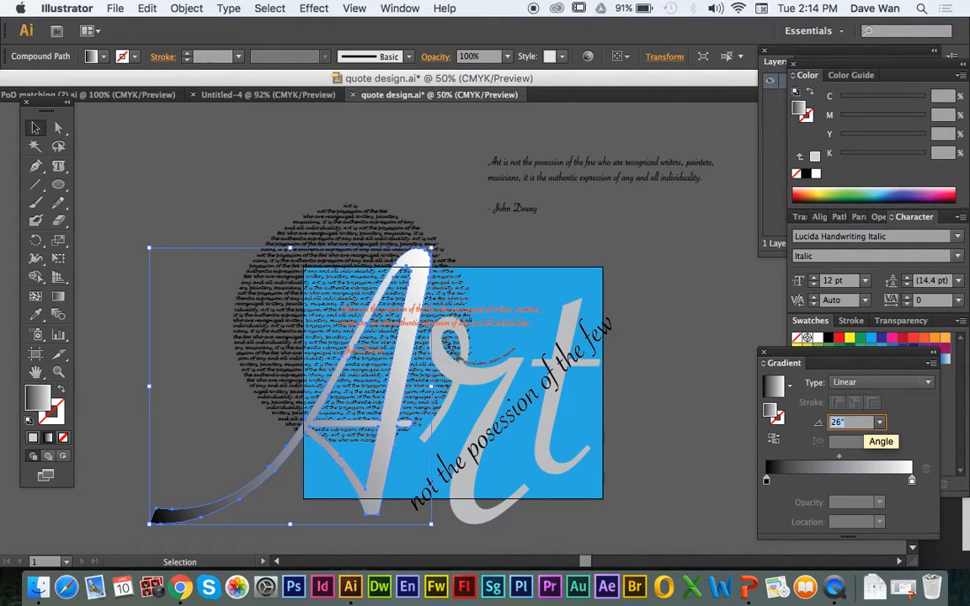
{"action": "key", "text": "Up"}
{"action": "key", "text": "Up"}
{"action": "key", "text": "Up"}
{"action": "key", "text": "Up"}
{"action": "key", "text": "Up"}
{"action": "key", "text": "Up"}
{"action": "key", "text": "Up"}
{"action": "key", "text": "Up"}
{"action": "key", "text": "Up"}
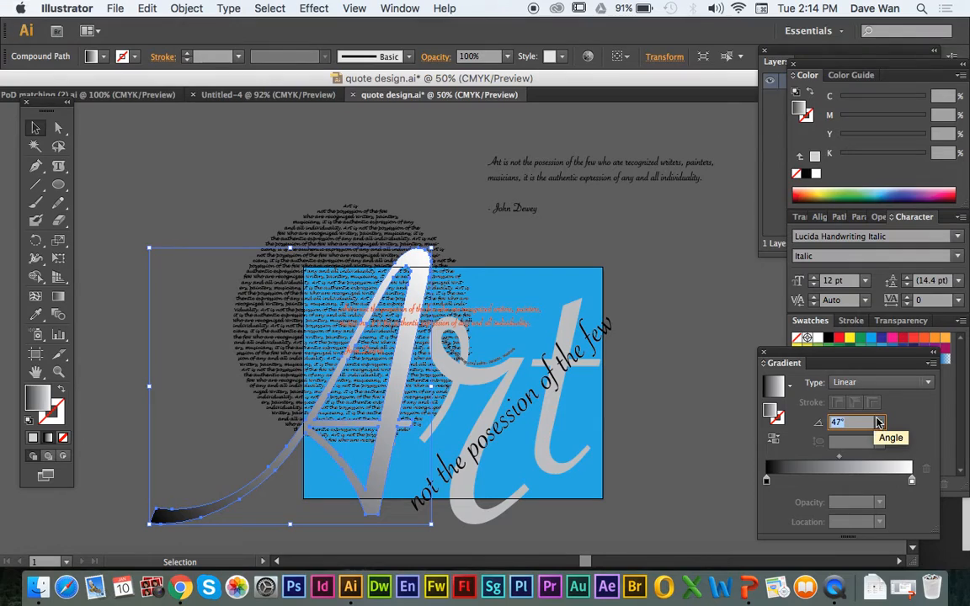
Set the letter A's gradient angle to 90° and deselect the letter.
{"action": "left_click", "coordinate": [880, 423]}
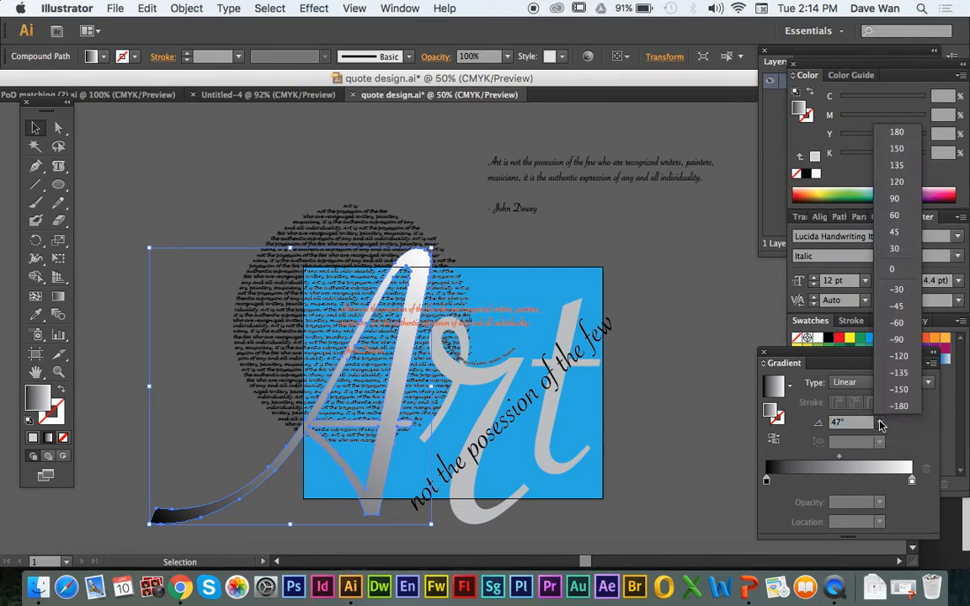
{"action": "left_click", "coordinate": [901, 201]}
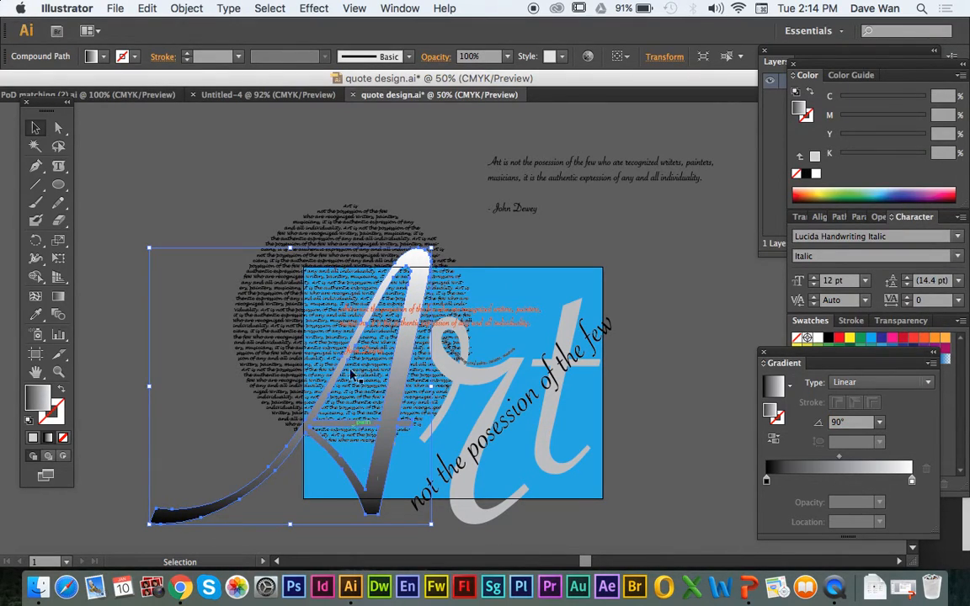
{"action": "left_click", "coordinate": [309, 361]}
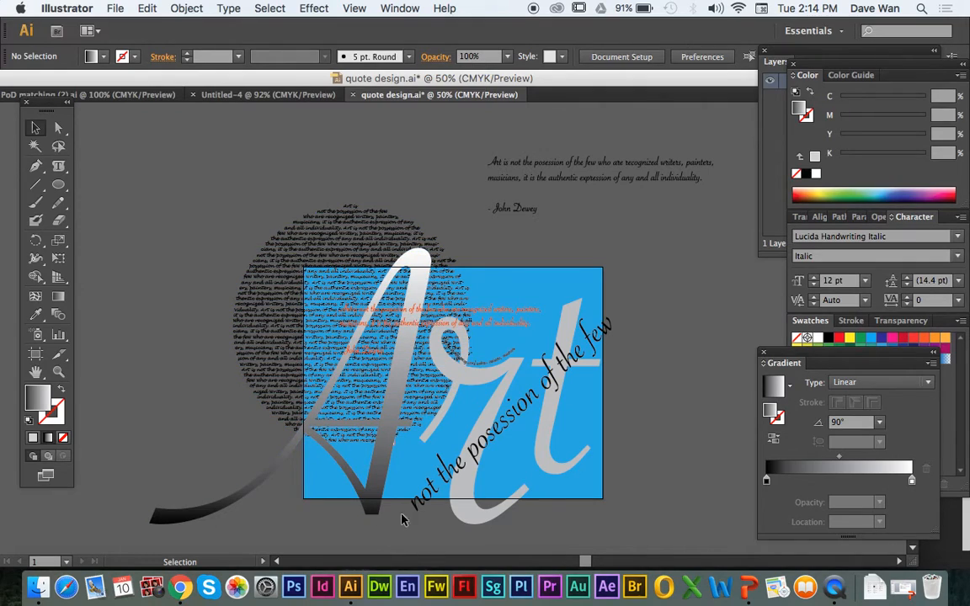
Recolor the letter A's gradient, changing the black stop to CMYK Red and the white stop to yellow-green.
{"action": "left_click", "coordinate": [350, 434]}
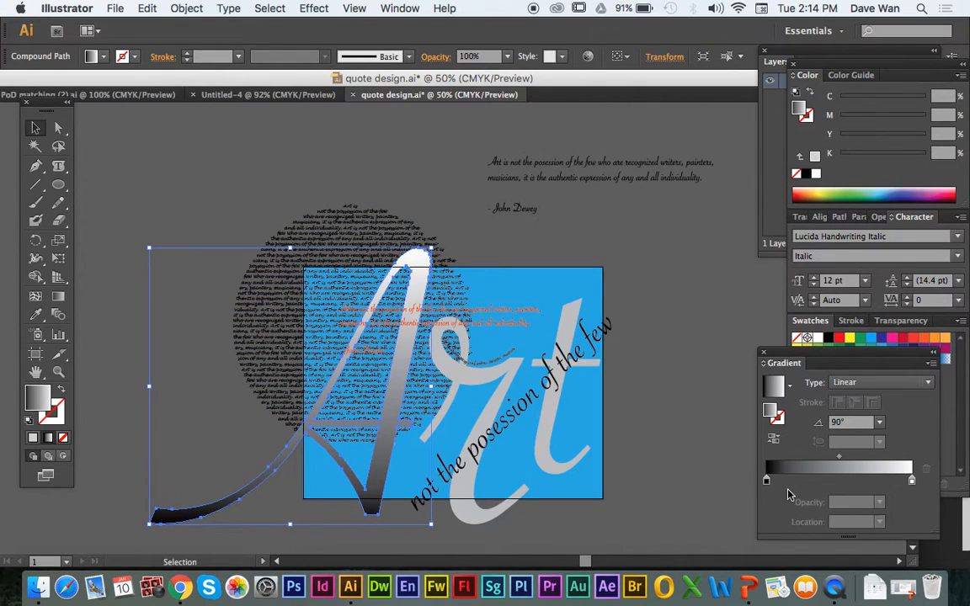
{"action": "left_click", "coordinate": [766, 482]}
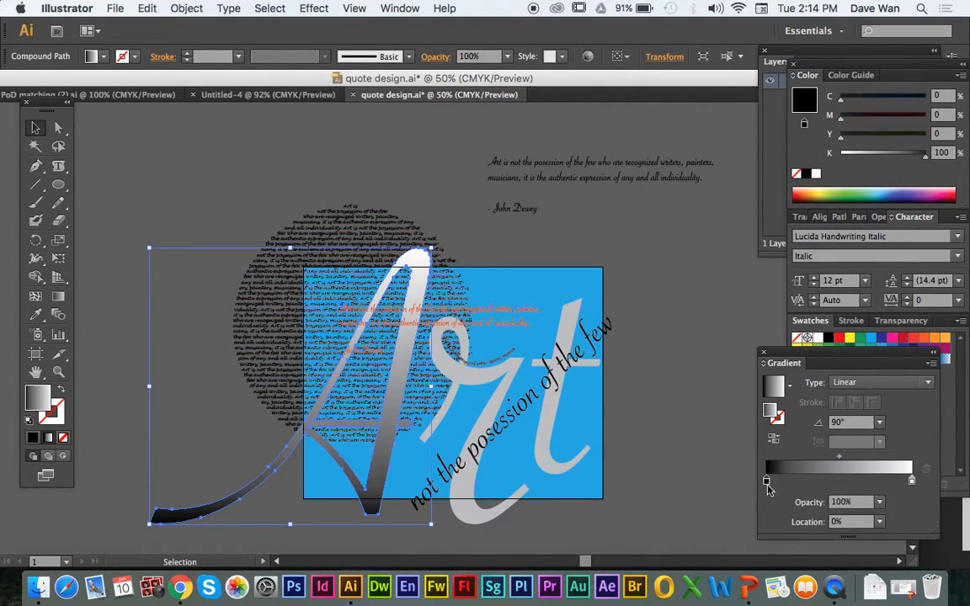
{"action": "double_click", "coordinate": [766, 482]}
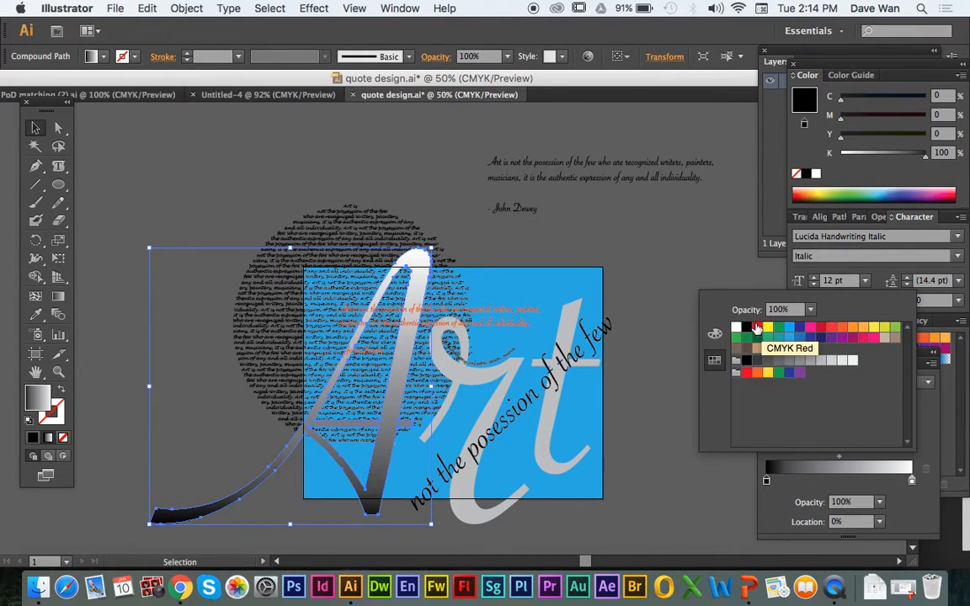
{"action": "left_click", "coordinate": [758, 327]}
{"action": "double_click", "coordinate": [912, 481]}
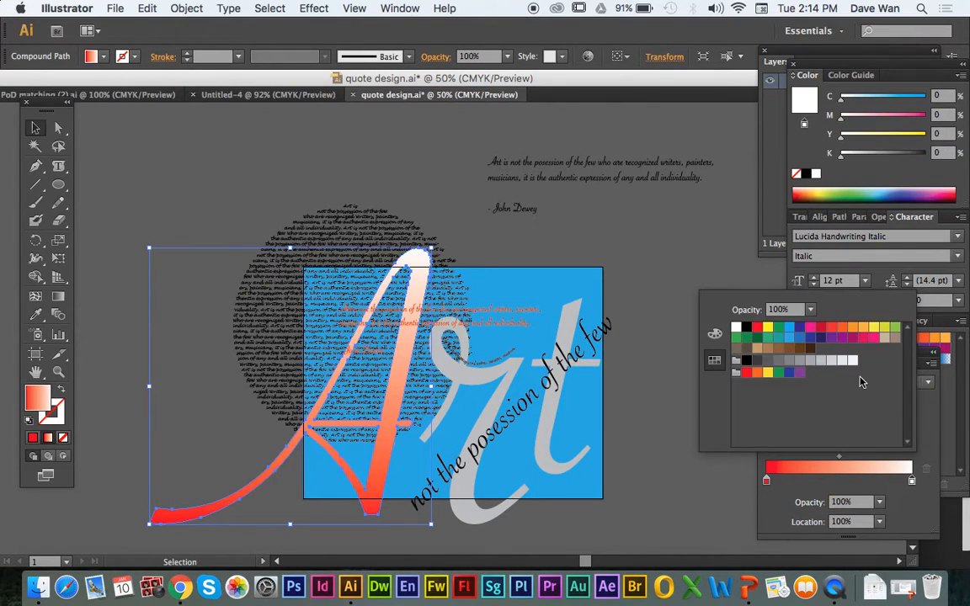
{"action": "left_click", "coordinate": [884, 327]}
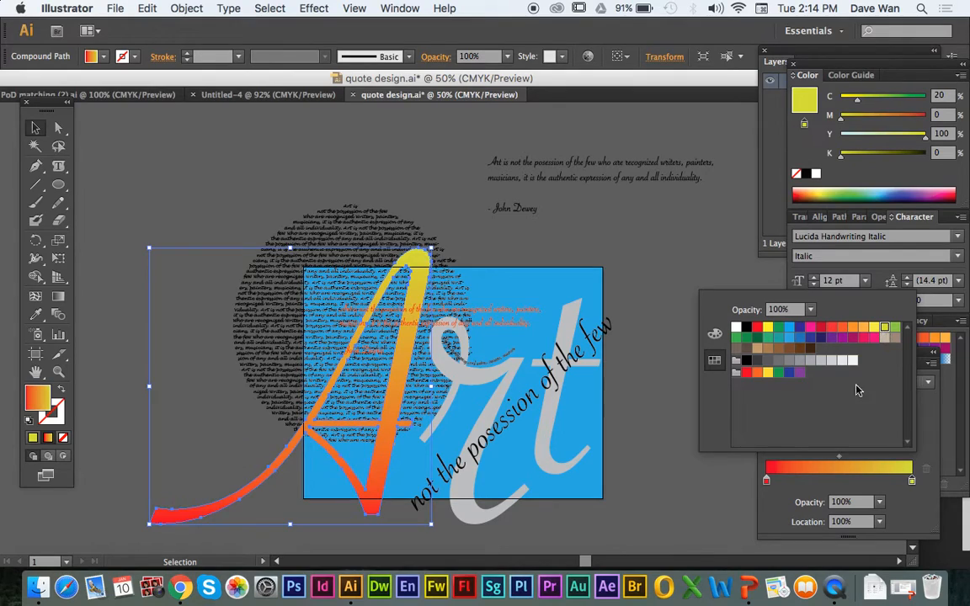
Add a dark blue middle stop at 56.28% to the letter A's gradient, and deselect the letter.
{"action": "left_click", "coordinate": [810, 481]}
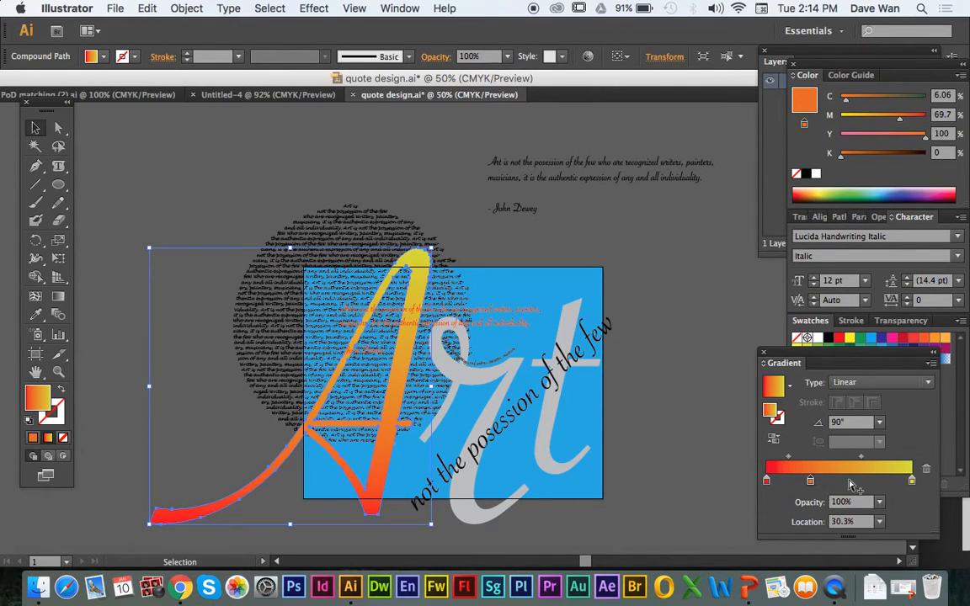
{"action": "left_click_drag", "start_coordinate": [811, 483], "coordinate": [848, 482]}
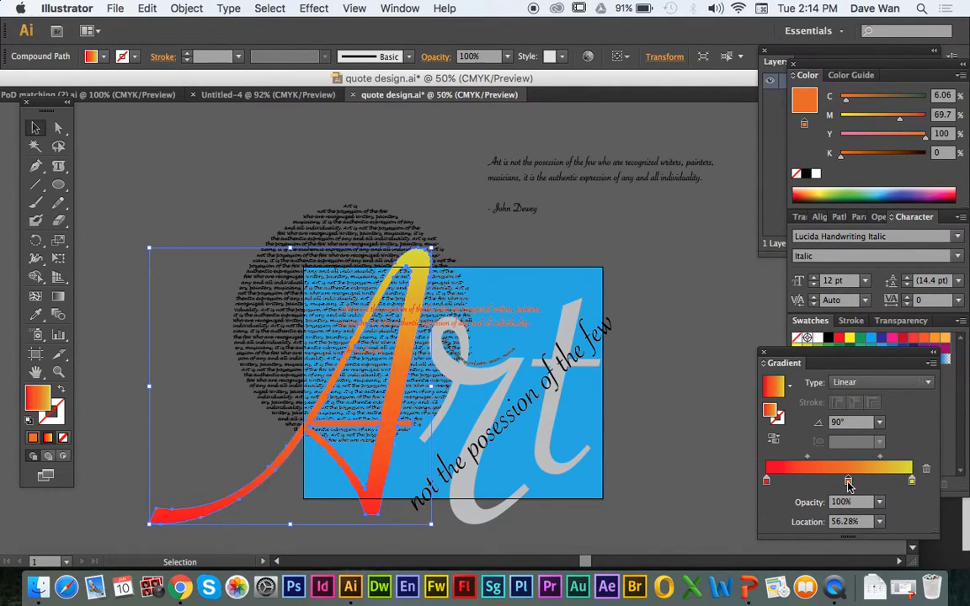
{"action": "double_click", "coordinate": [848, 480]}
{"action": "left_click", "coordinate": [798, 336]}
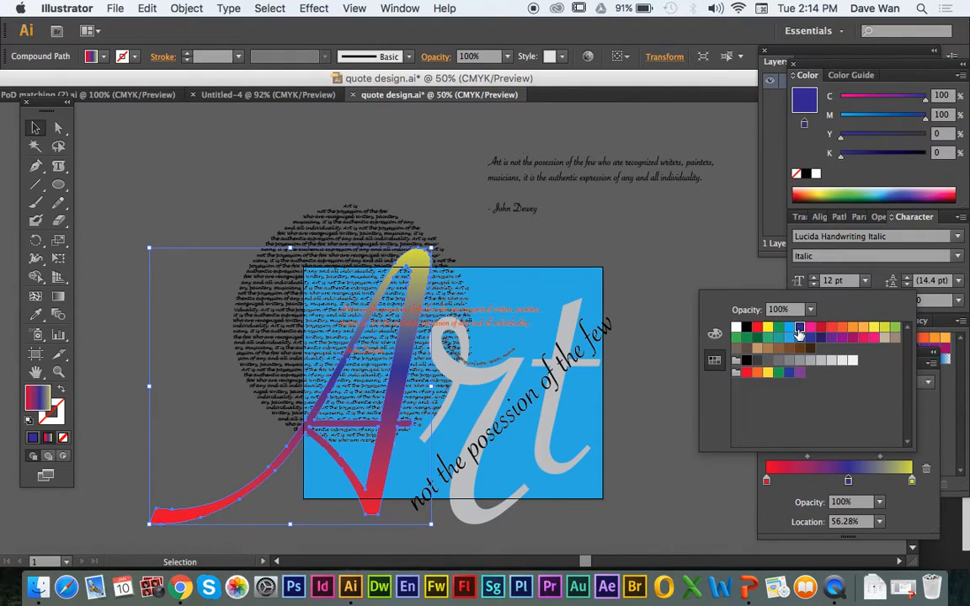
{"action": "left_click", "coordinate": [519, 243]}
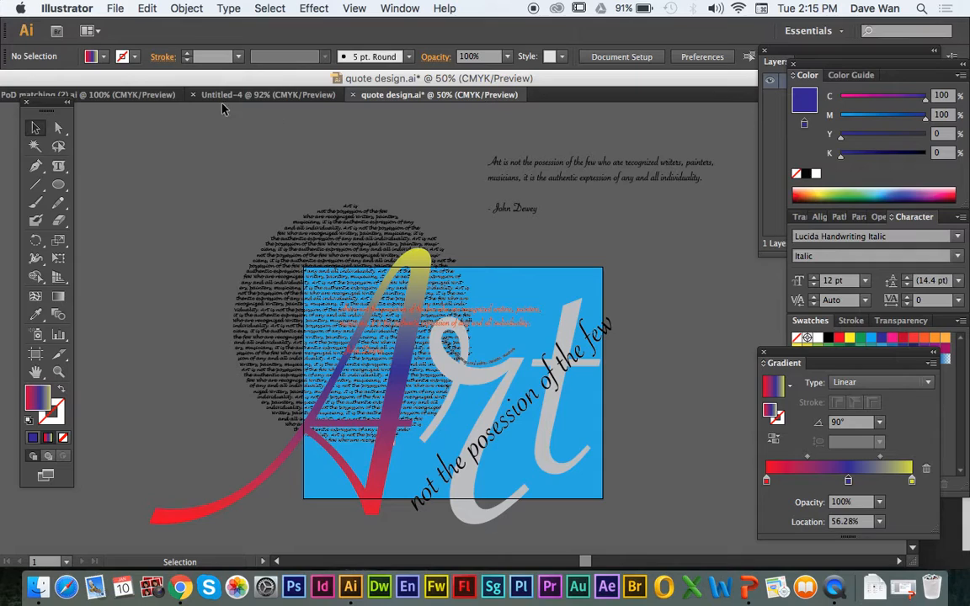
Review the examples in EoA and PoD matching (2).ai, and return to quote design.ai.
{"action": "left_click", "coordinate": [147, 96]}
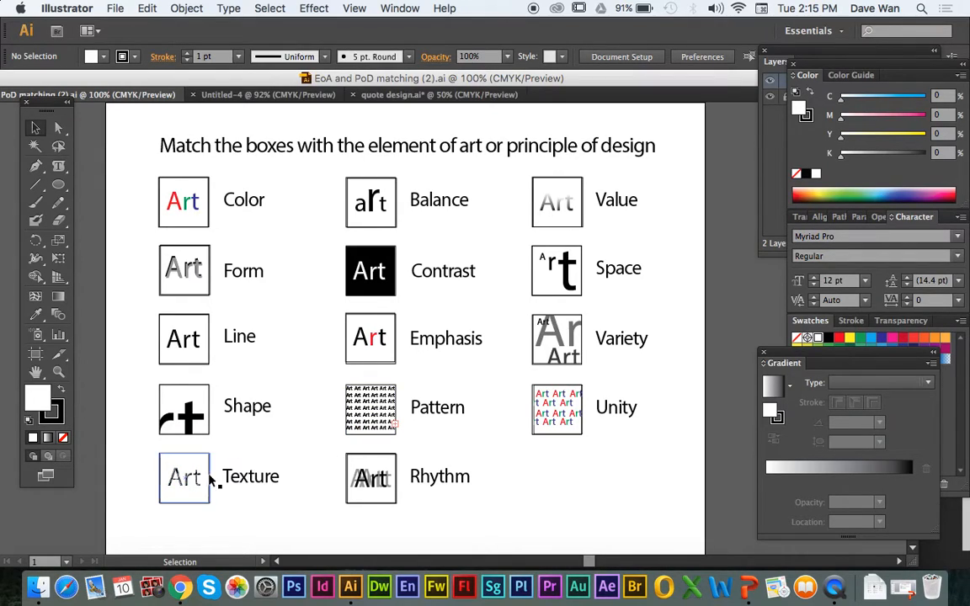
{"action": "left_click", "coordinate": [278, 95]}
{"action": "left_click", "coordinate": [395, 94]}
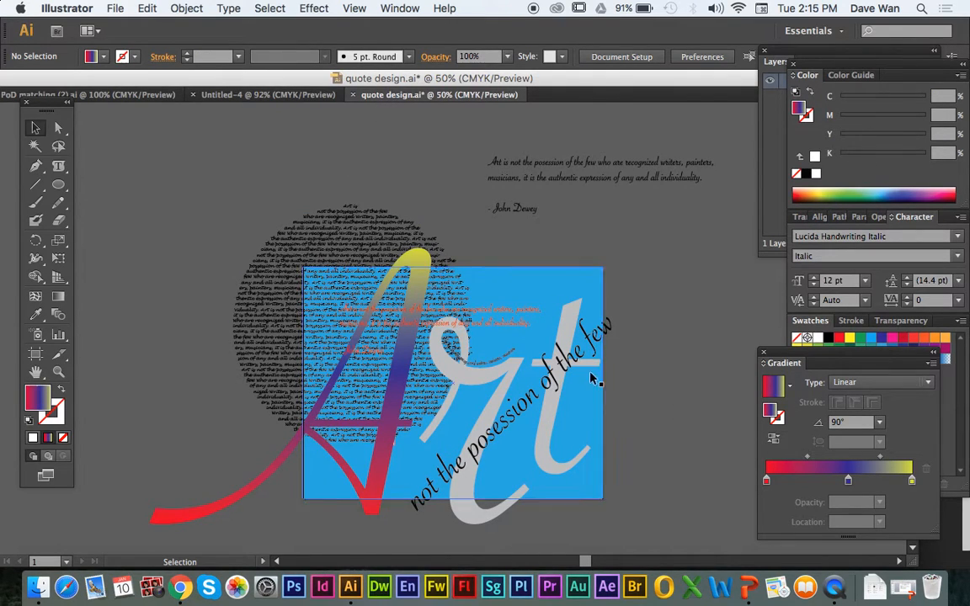
Examine up close where the circle's text overlaps the red quote and the letter r.
{"action": "key", "text": "super+equal"}
{"action": "key", "text": "super+equal"}
{"action": "key", "text": "super+equal"}
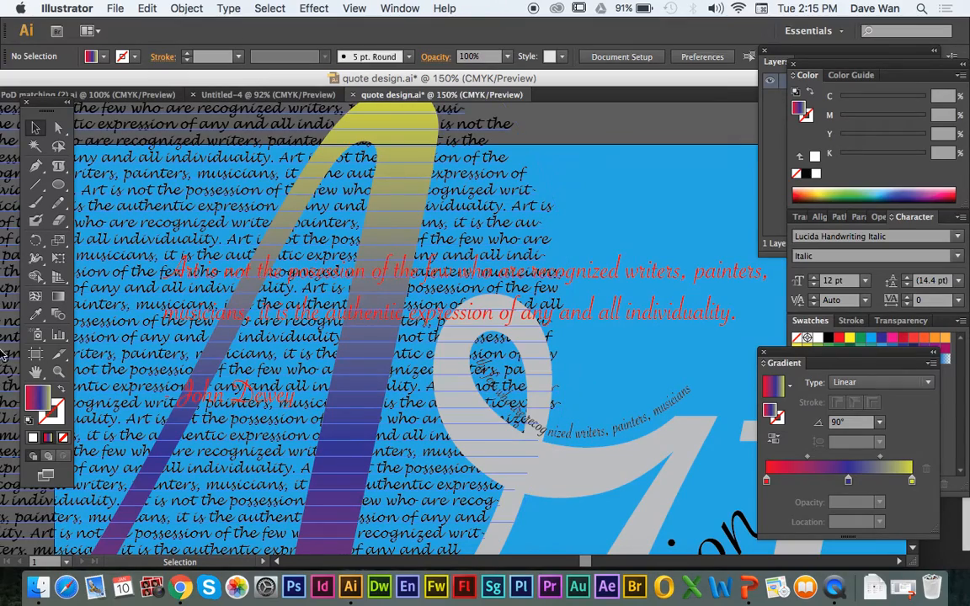
{"action": "left_click", "coordinate": [36, 372]}
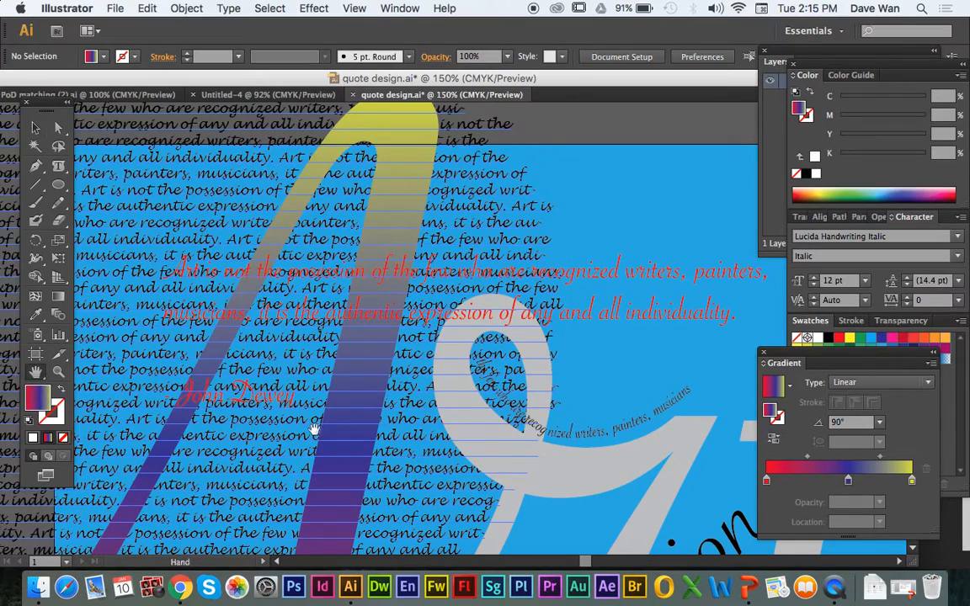
{"action": "left_click_drag", "start_coordinate": [314, 431], "coordinate": [256, 156]}
{"action": "left_click_drag", "start_coordinate": [418, 328], "coordinate": [427, 295]}
{"action": "left_click", "coordinate": [41, 171]}
{"action": "left_click", "coordinate": [36, 371]}
{"action": "left_click_drag", "start_coordinate": [284, 231], "coordinate": [232, 393]}
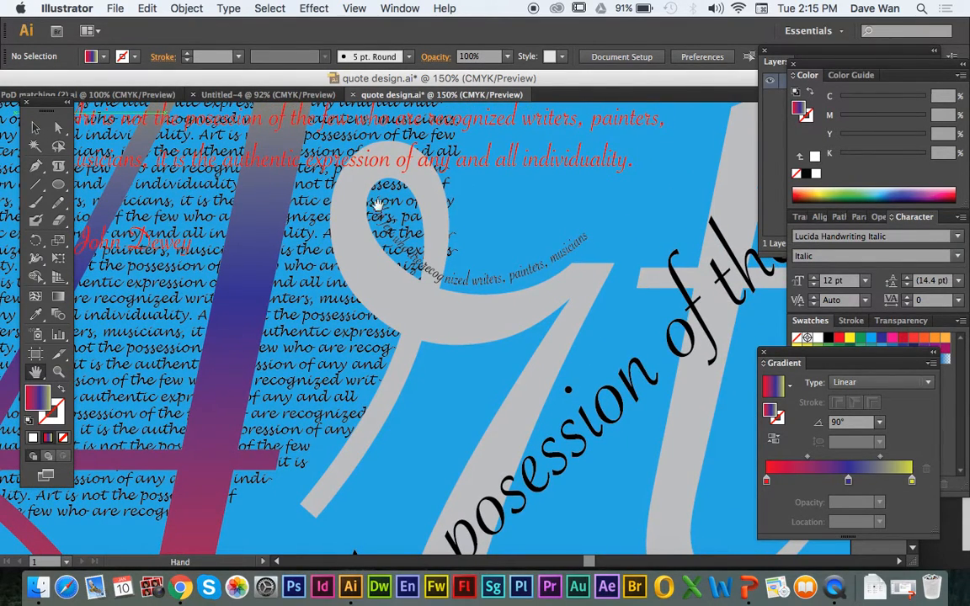
{"action": "left_click", "coordinate": [35, 127]}
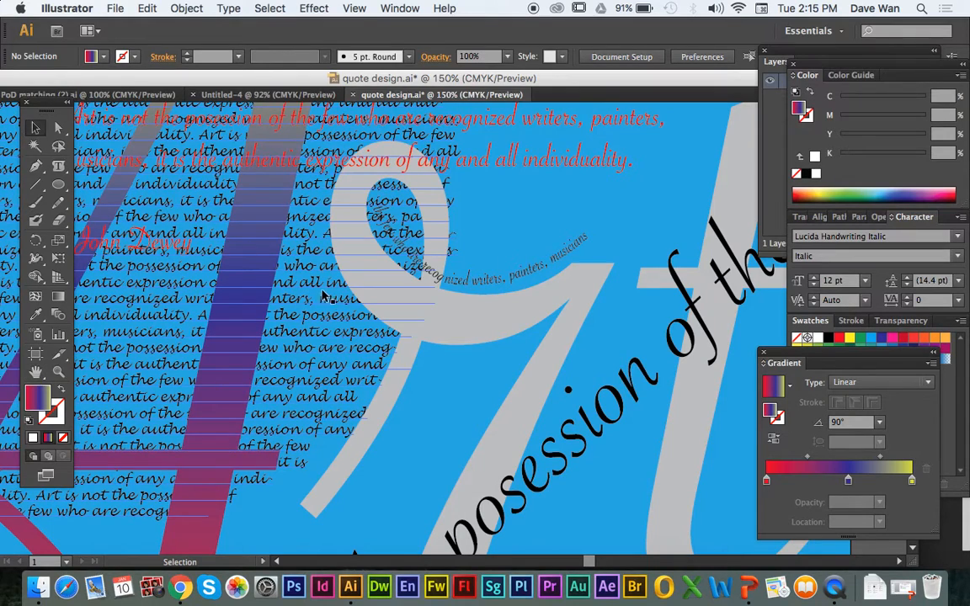
Lower the opacity of the text-filled circle to 40% with the transparency settings, and select the blue background.
{"action": "left_click", "coordinate": [293, 271]}
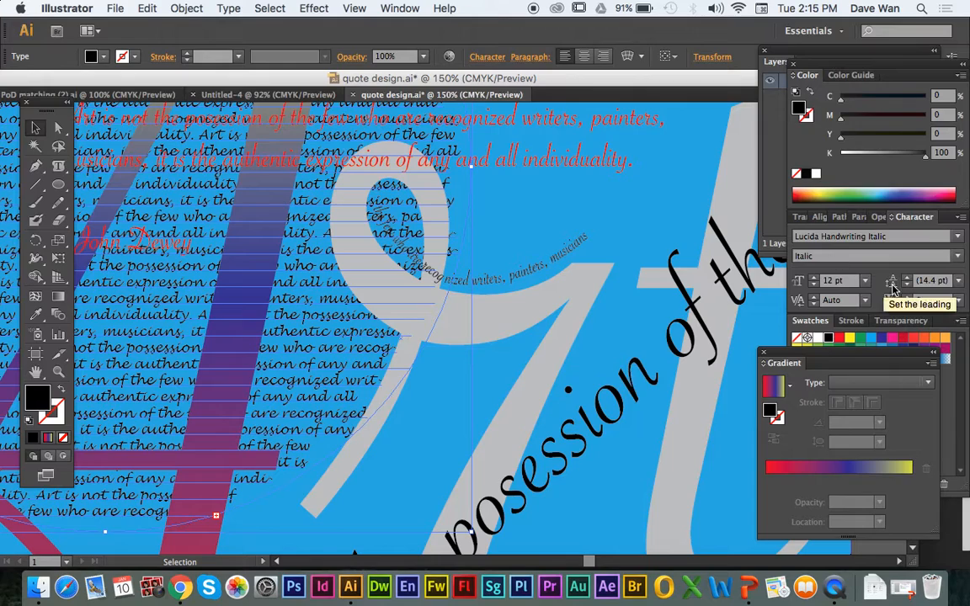
{"action": "left_click", "coordinate": [801, 216]}
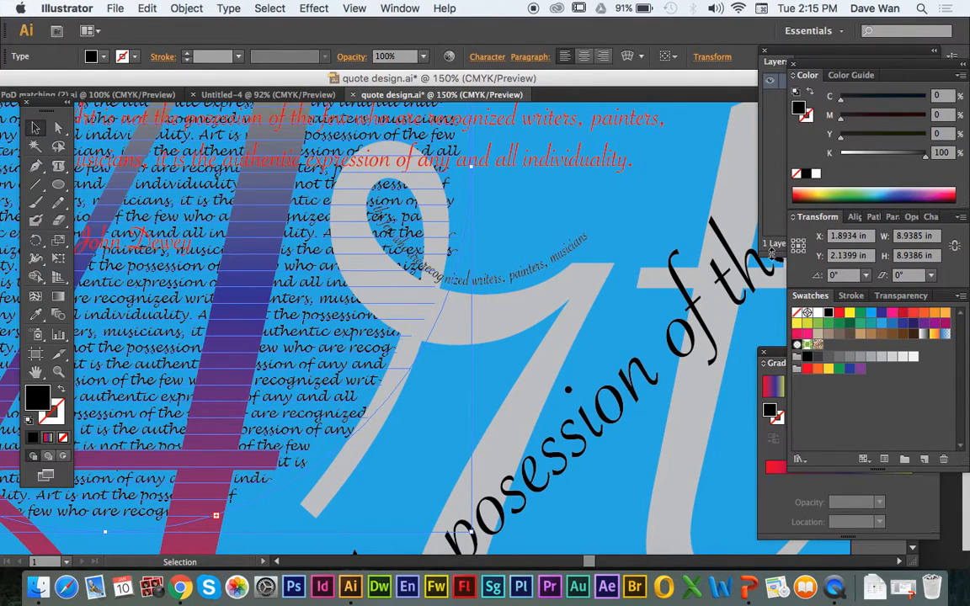
{"action": "left_click_drag", "start_coordinate": [834, 68], "coordinate": [610, 95]}
{"action": "left_click", "coordinate": [665, 323]}
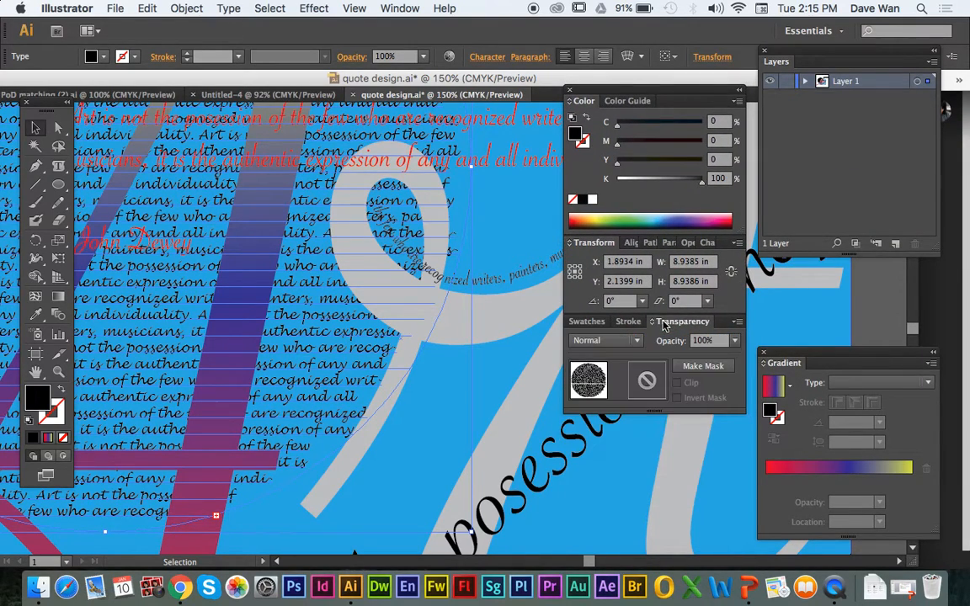
{"action": "left_click", "coordinate": [400, 9]}
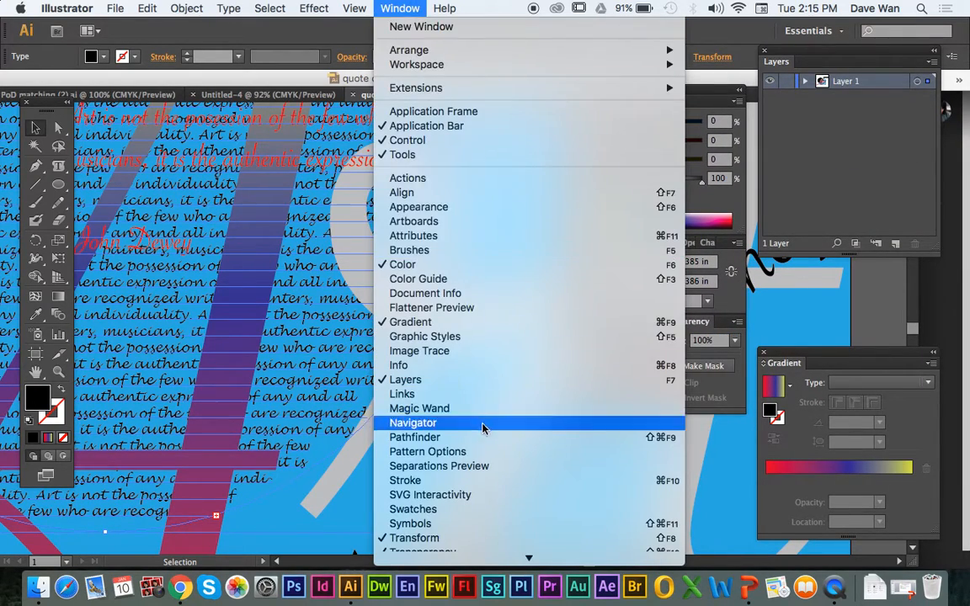
{"action": "left_click", "coordinate": [302, 114]}
{"action": "left_click", "coordinate": [735, 340]}
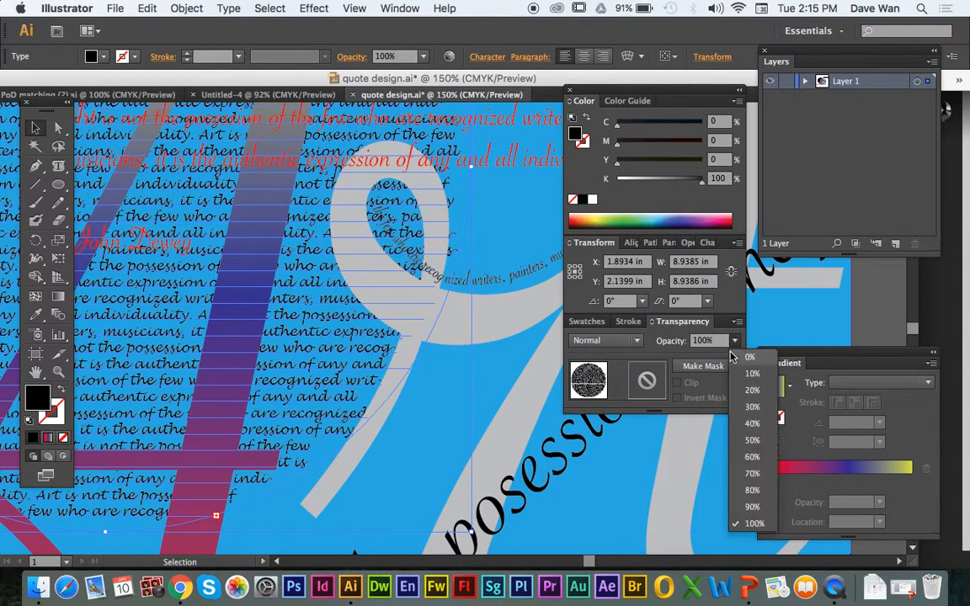
{"action": "left_click", "coordinate": [752, 407]}
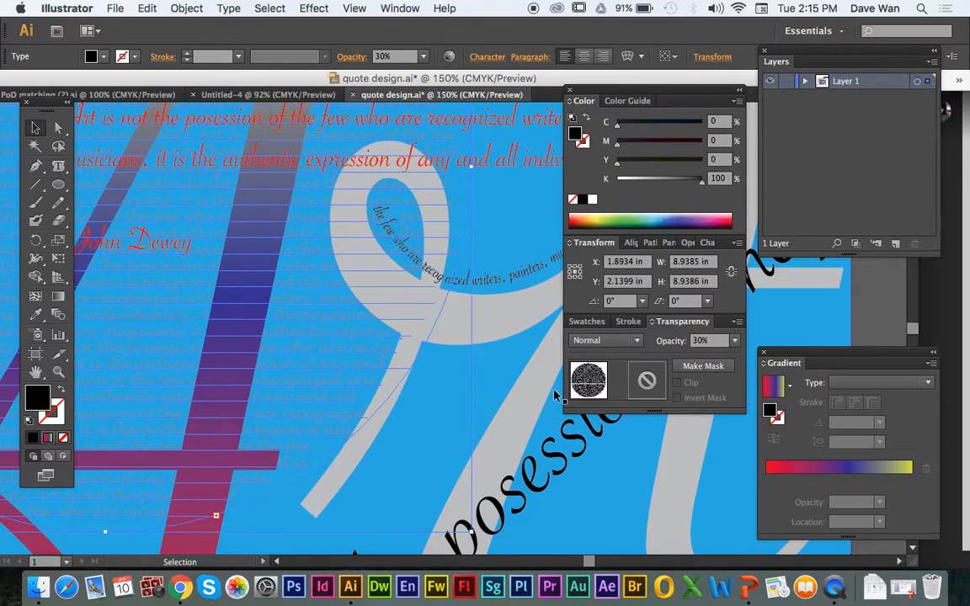
{"action": "left_click", "coordinate": [734, 340]}
{"action": "left_click", "coordinate": [749, 422]}
{"action": "left_click", "coordinate": [486, 394]}
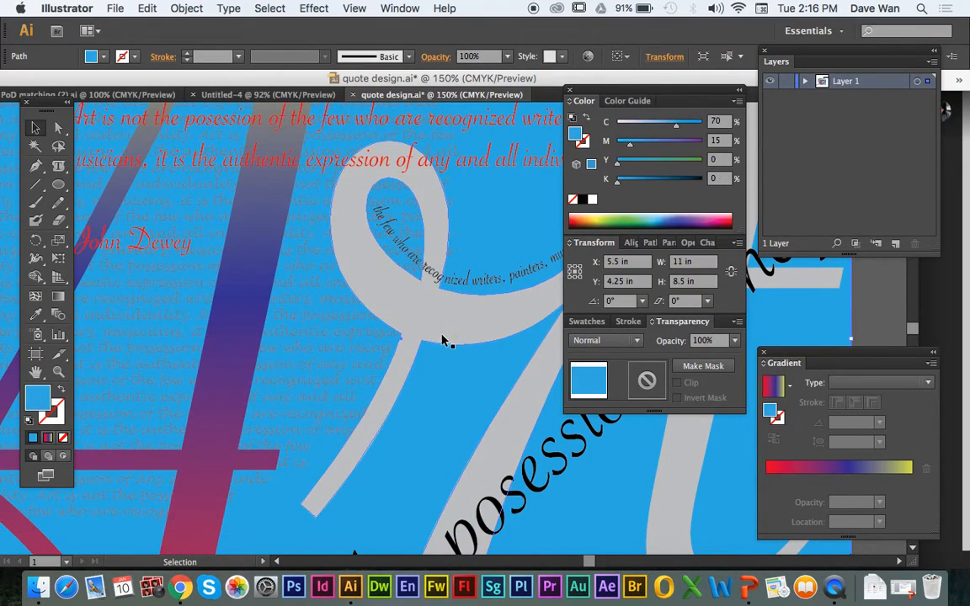
Uncover the whole Art lettering by moving the floating color and transparency palettes aside.
{"action": "scroll", "coordinate": [444, 340], "scroll_direction": "down", "scroll_amount": 2}
{"action": "key", "text": "v"}
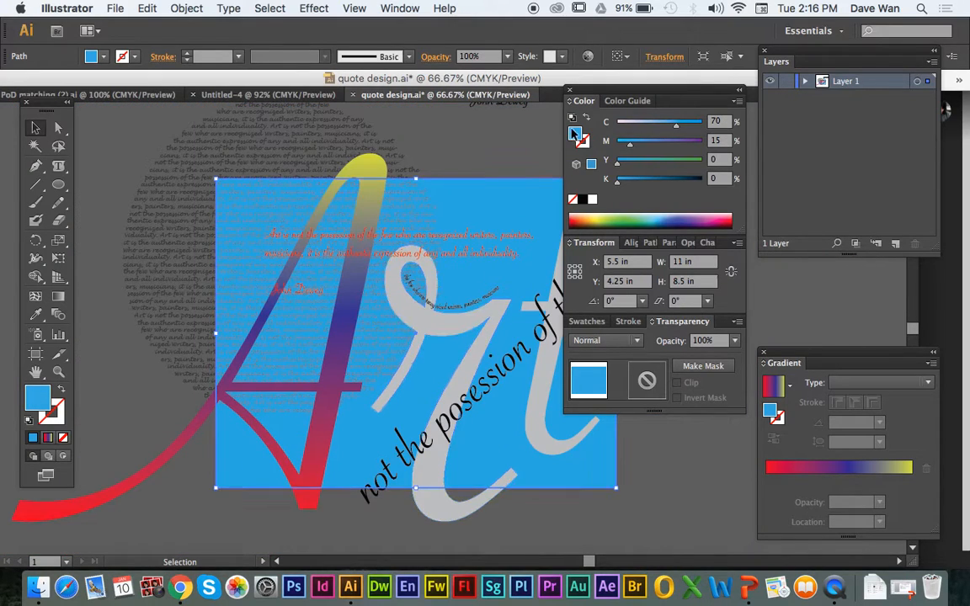
{"action": "left_click_drag", "start_coordinate": [676, 93], "coordinate": [819, 78]}
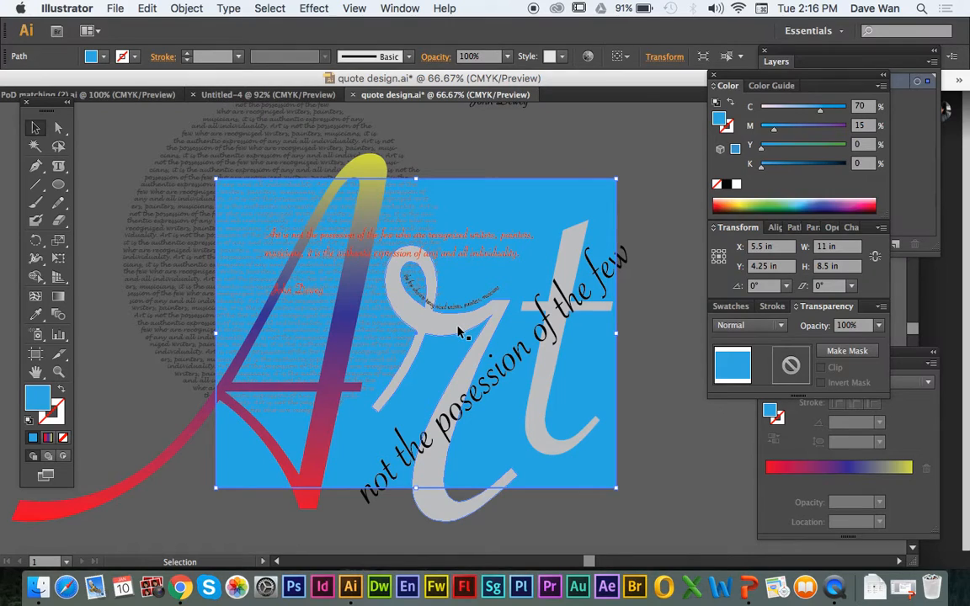
Examine up close the text along the letter r's curve and the stem below it.
{"action": "key", "text": "a"}
{"action": "scroll", "coordinate": [460, 331], "scroll_direction": "up", "scroll_amount": 3}
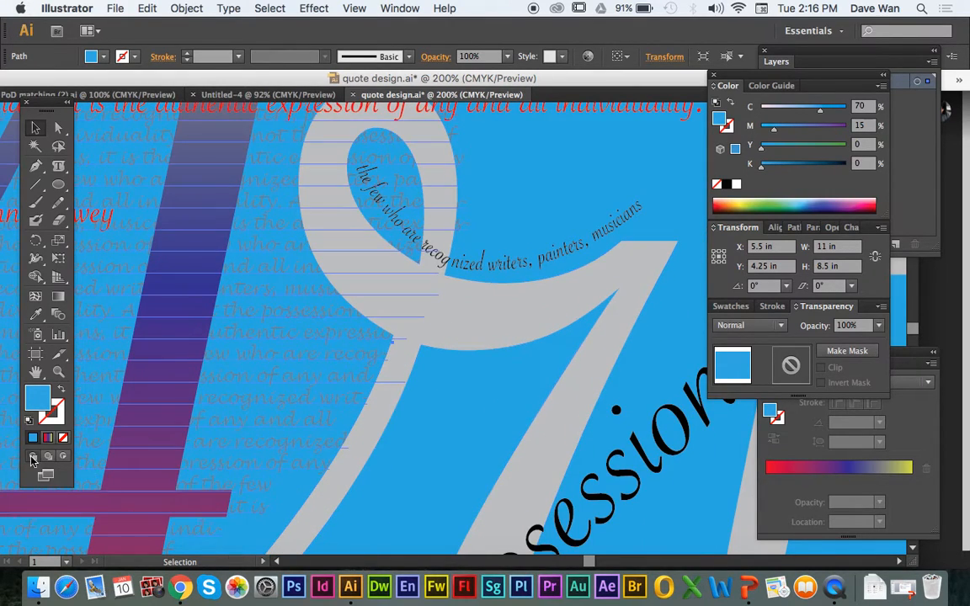
{"action": "left_click", "coordinate": [35, 375]}
{"action": "left_click_drag", "start_coordinate": [282, 395], "coordinate": [256, 480]}
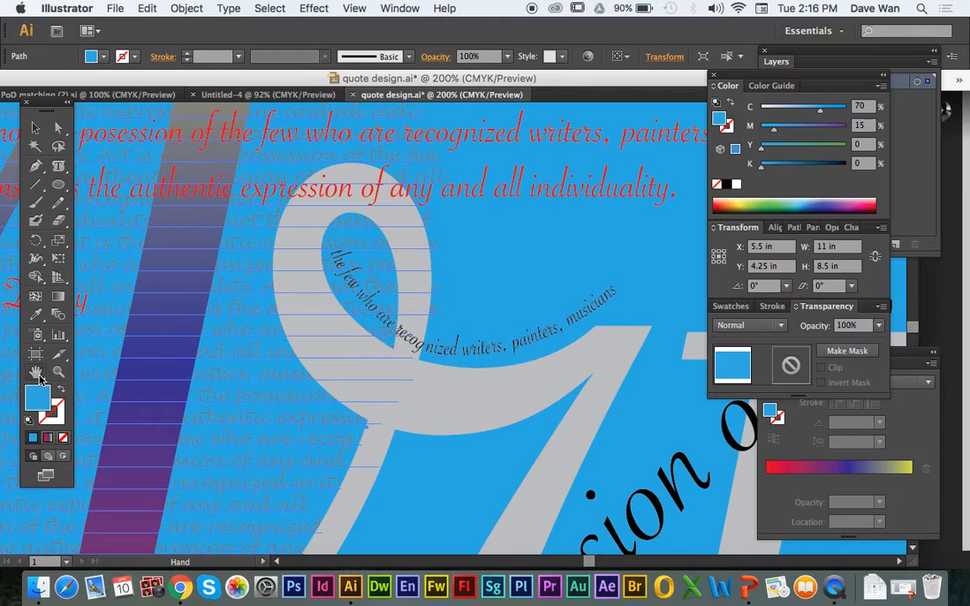
{"action": "scroll", "coordinate": [139, 337], "scroll_direction": "down", "scroll_amount": 6}
{"action": "left_click_drag", "start_coordinate": [295, 273], "coordinate": [325, 253]}
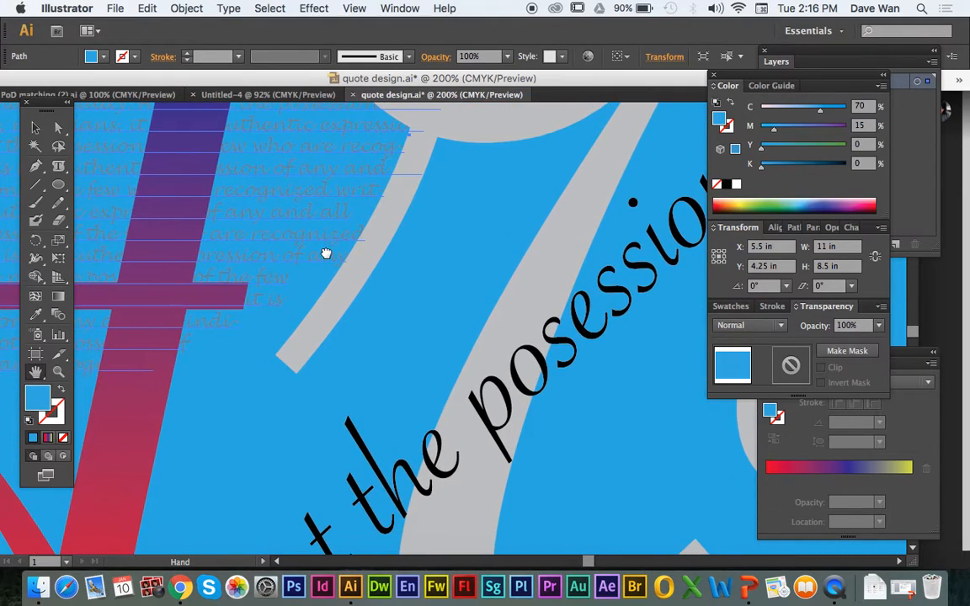
{"action": "left_click", "coordinate": [35, 166]}
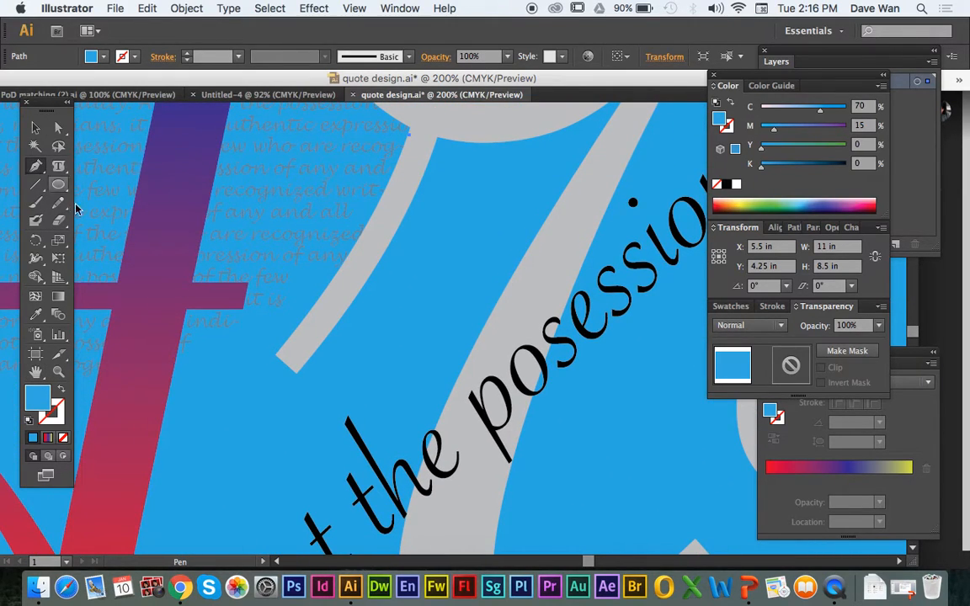
{"action": "left_click", "coordinate": [290, 410]}
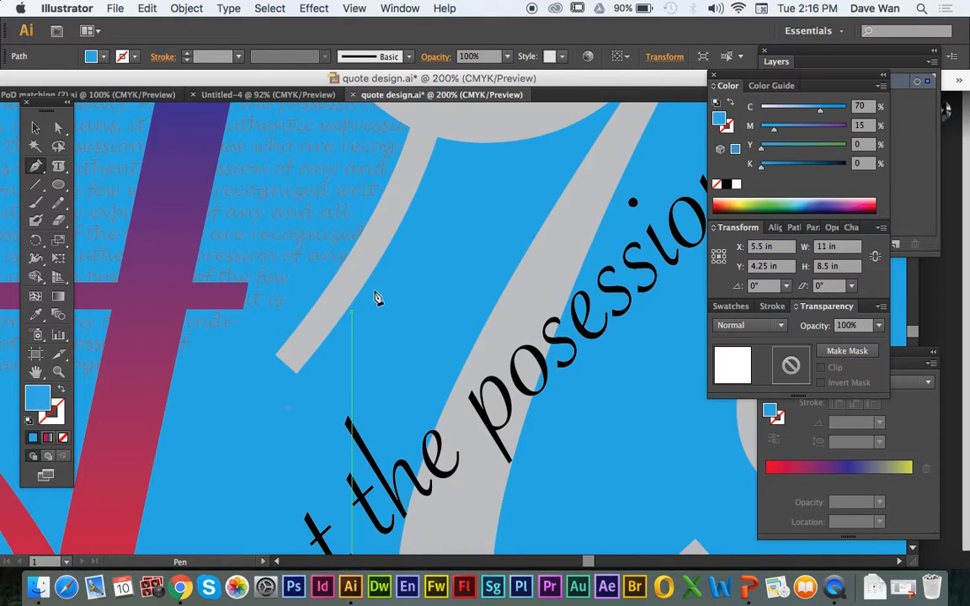
{"action": "left_click_drag", "start_coordinate": [464, 146], "coordinate": [470, 337]}
{"action": "left_click", "coordinate": [471, 341], "text": "super"}
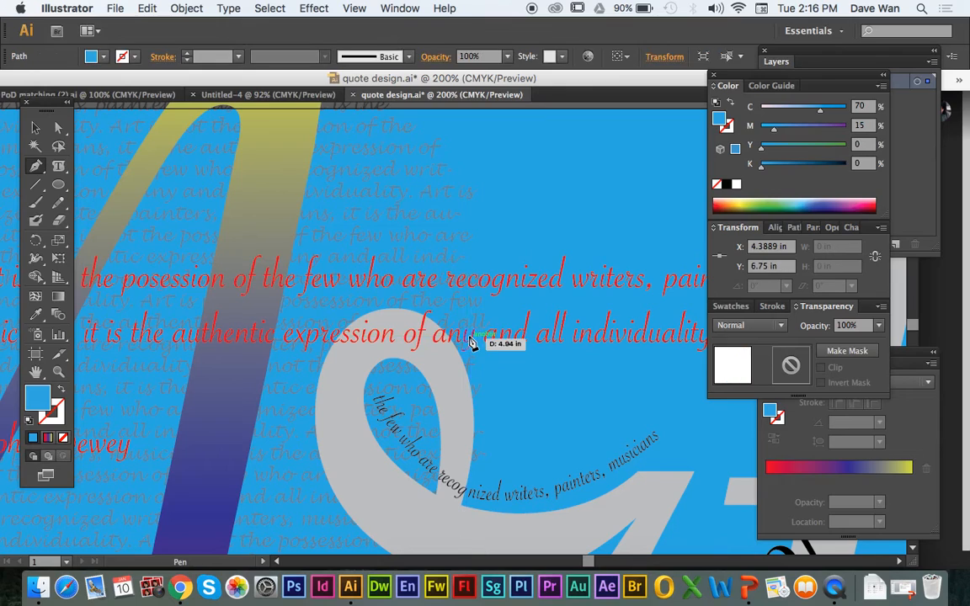
{"action": "key", "text": "super+minus"}
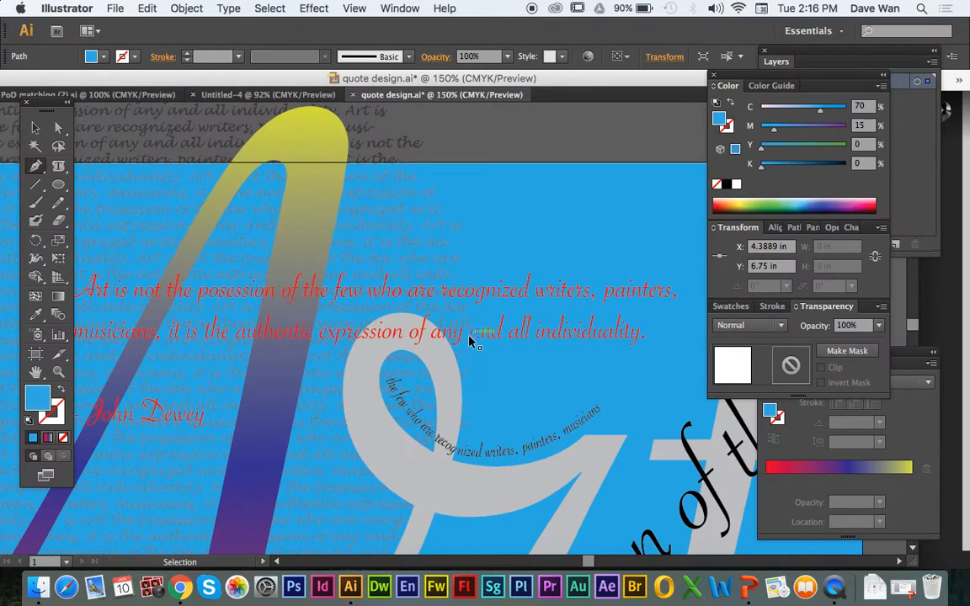
{"action": "key", "text": "super+minus"}
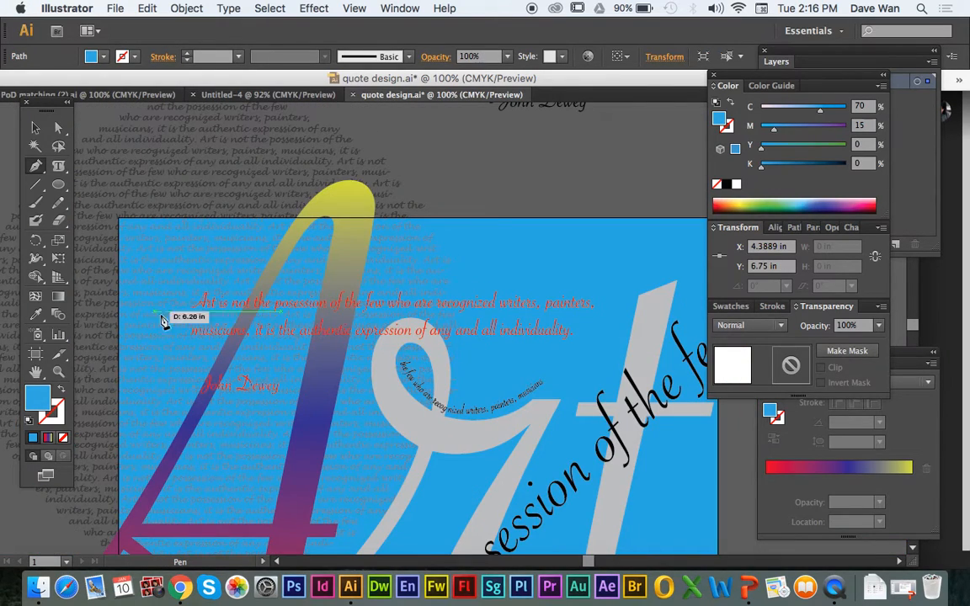
{"action": "key", "text": "space"}
{"action": "left_click_drag", "start_coordinate": [472, 447], "coordinate": [331, 262]}
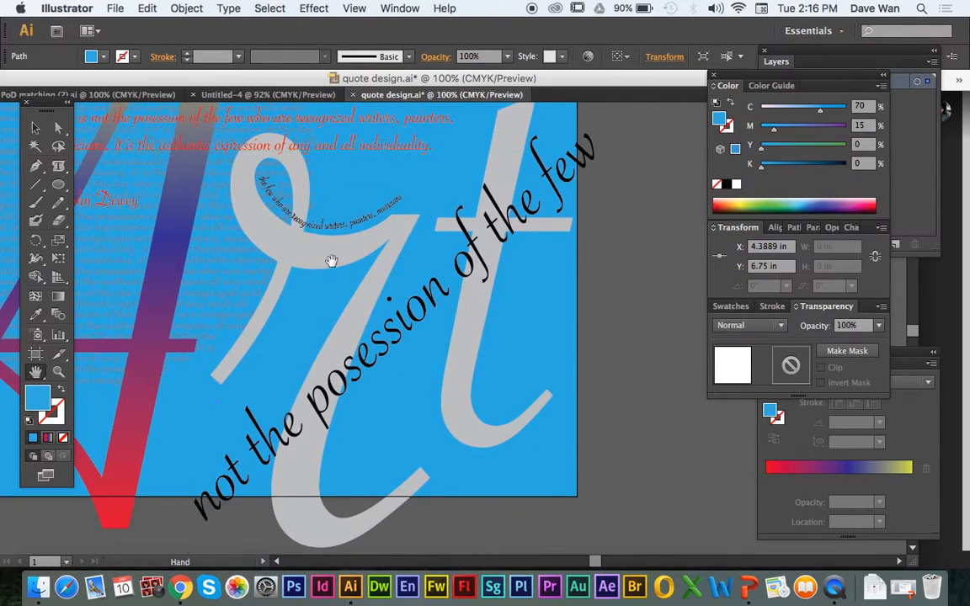
Draw a curved path with the Pen tool along the t's inner edge, from below the crossbar around the hook, and refine its lower bend.
{"action": "left_click", "coordinate": [39, 167]}
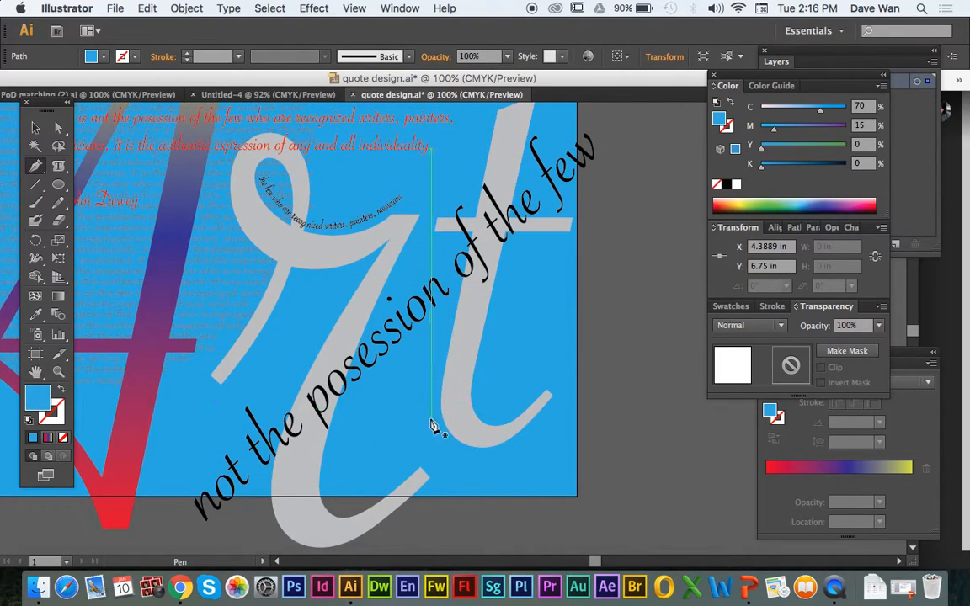
{"action": "left_click", "coordinate": [514, 243]}
{"action": "left_click_drag", "start_coordinate": [495, 415], "coordinate": [510, 430]}
{"action": "key", "text": "super+z"}
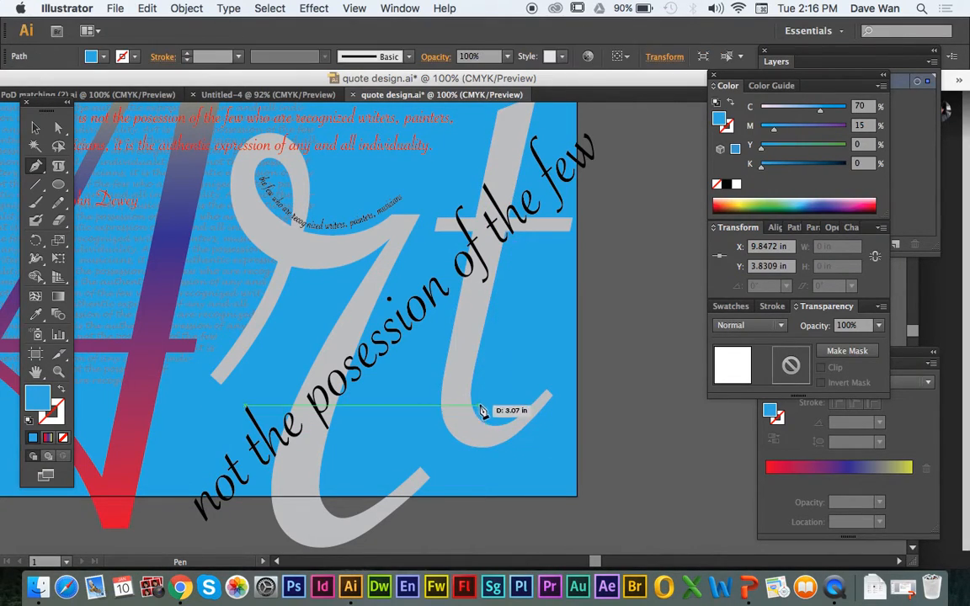
{"action": "left_click_drag", "start_coordinate": [482, 397], "coordinate": [506, 414]}
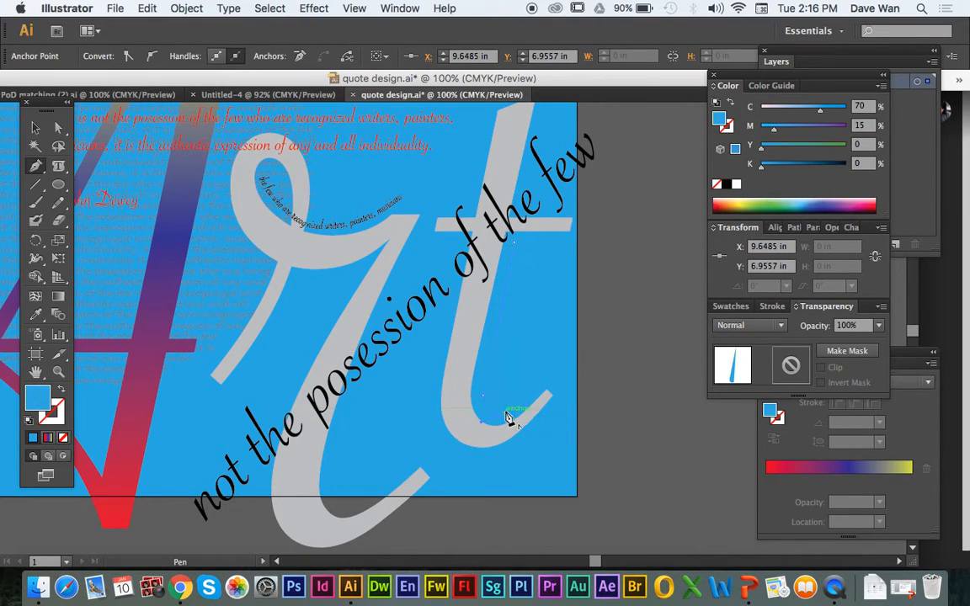
{"action": "left_click_drag", "start_coordinate": [540, 377], "coordinate": [566, 405]}
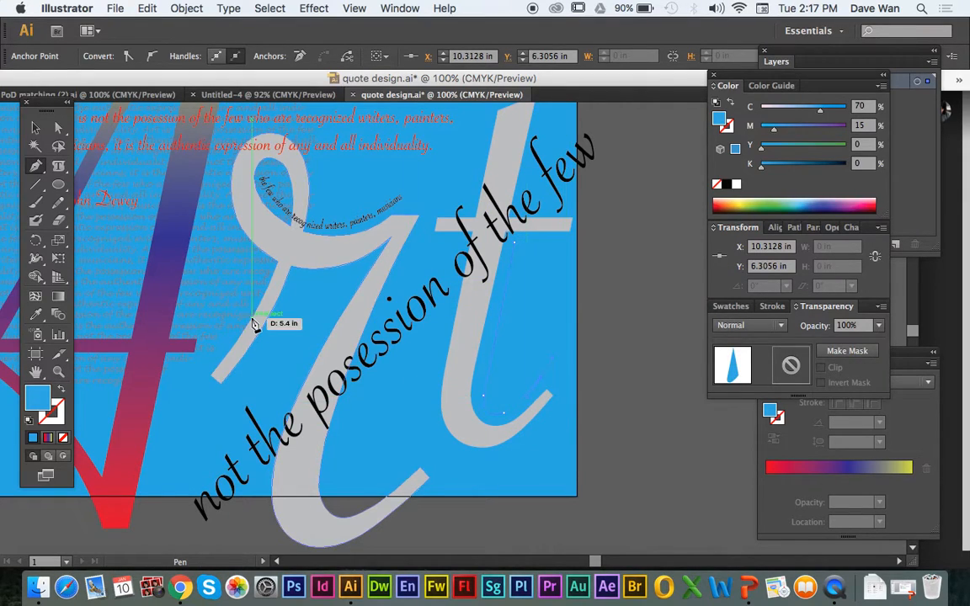
{"action": "left_click", "coordinate": [58, 128]}
{"action": "left_click_drag", "start_coordinate": [487, 400], "coordinate": [485, 394]}
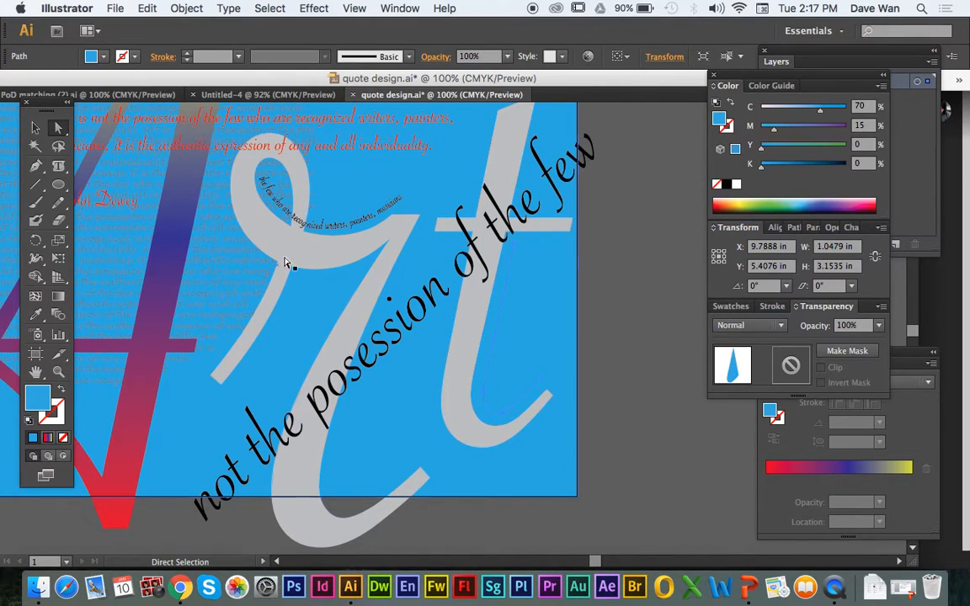
Swap the fill and stroke of the new curved path so it has no fill.
{"action": "left_click", "coordinate": [34, 128]}
{"action": "left_click", "coordinate": [491, 317]}
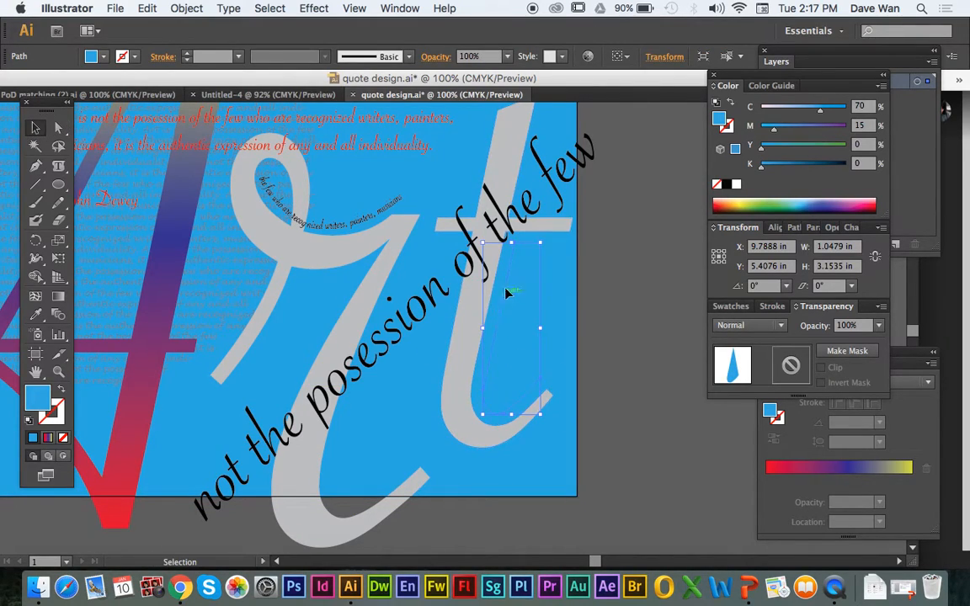
{"action": "left_click", "coordinate": [63, 390]}
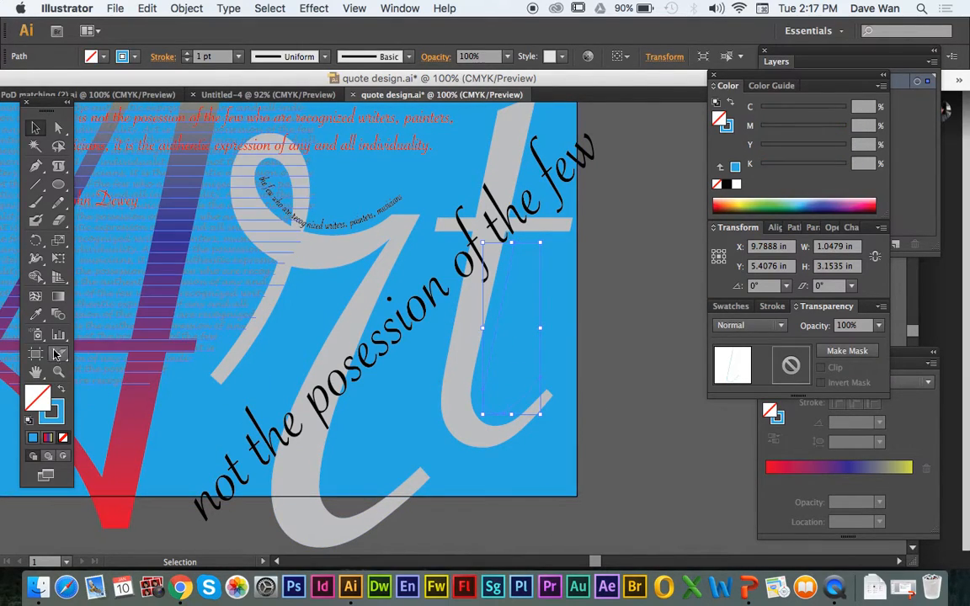
Add the text "It is the authentic expression of any and" along the curved path in the t, and deselect it.
{"action": "left_click_drag", "start_coordinate": [62, 165], "coordinate": [131, 206]}
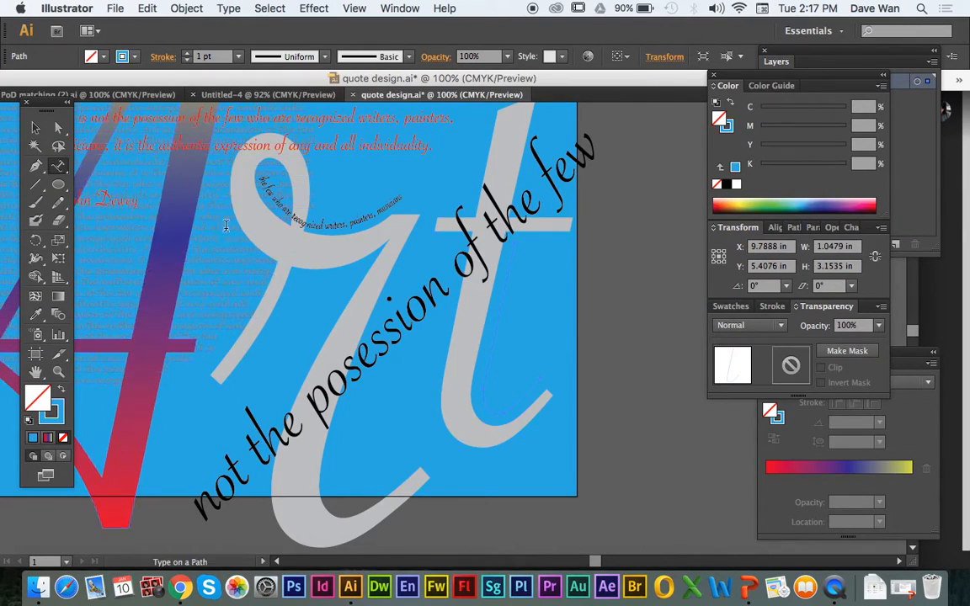
{"action": "left_click", "coordinate": [514, 245]}
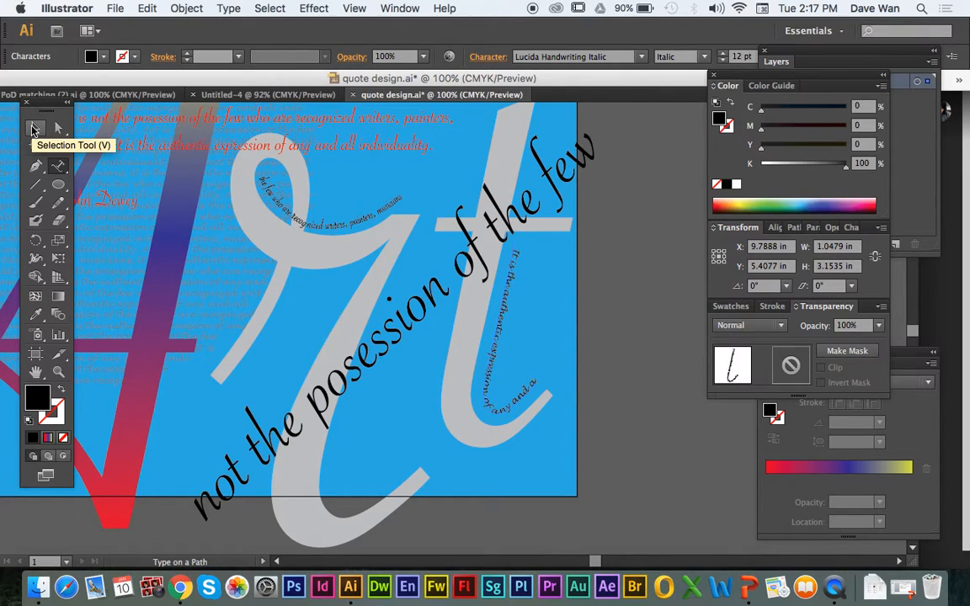
{"action": "left_click", "coordinate": [33, 128]}
{"action": "left_click", "coordinate": [602, 390]}
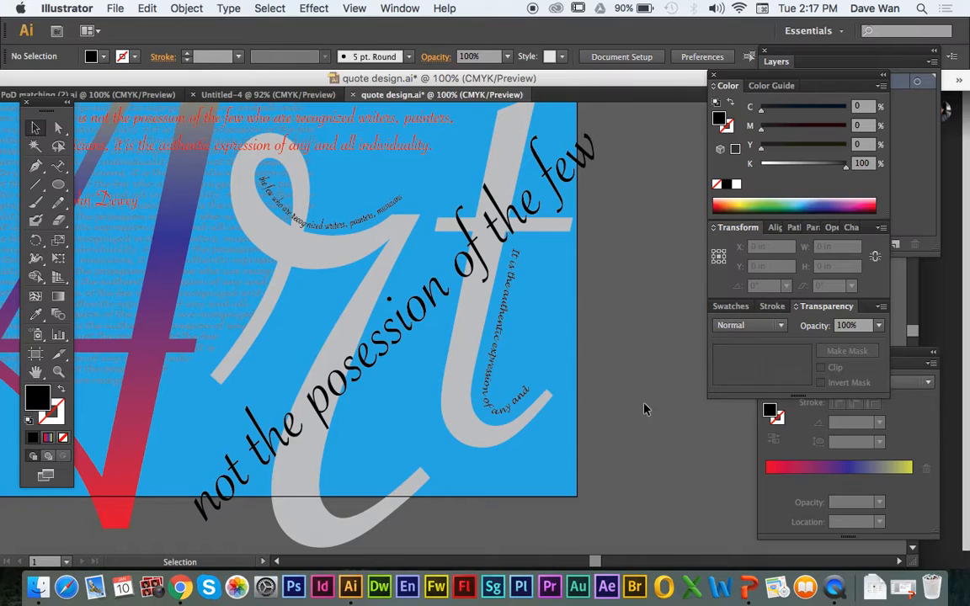
Select the gray letter r and open the Mosaic Tiles texture effect for it.
{"action": "key", "text": "super+minus"}
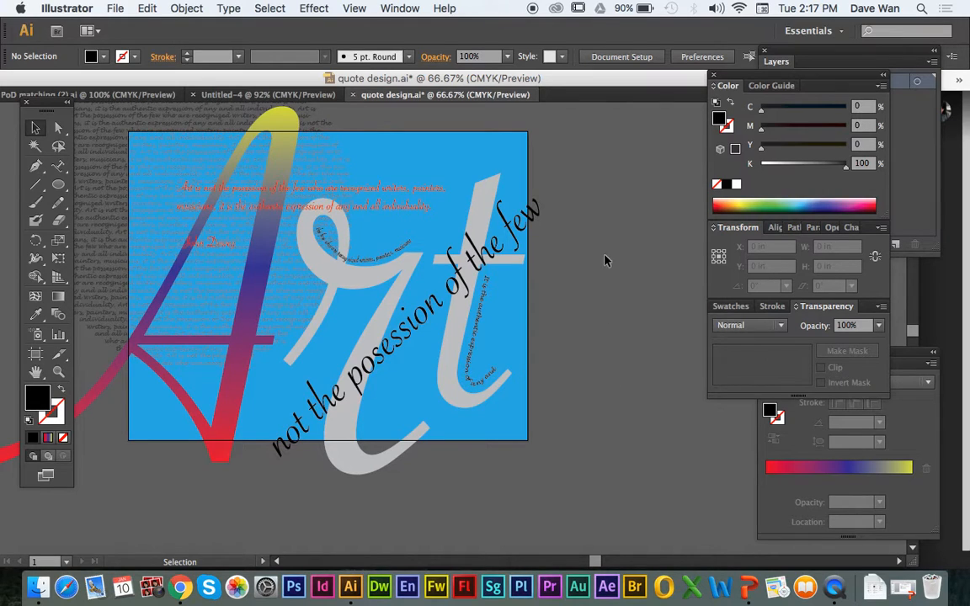
{"action": "left_click", "coordinate": [36, 374]}
{"action": "left_click_drag", "start_coordinate": [251, 462], "coordinate": [345, 496]}
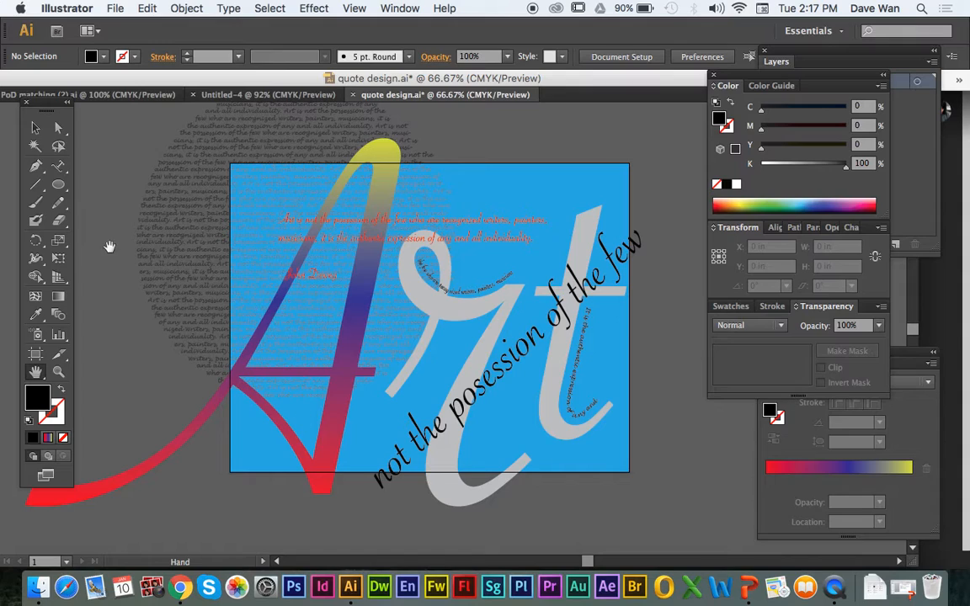
{"action": "left_click", "coordinate": [35, 127]}
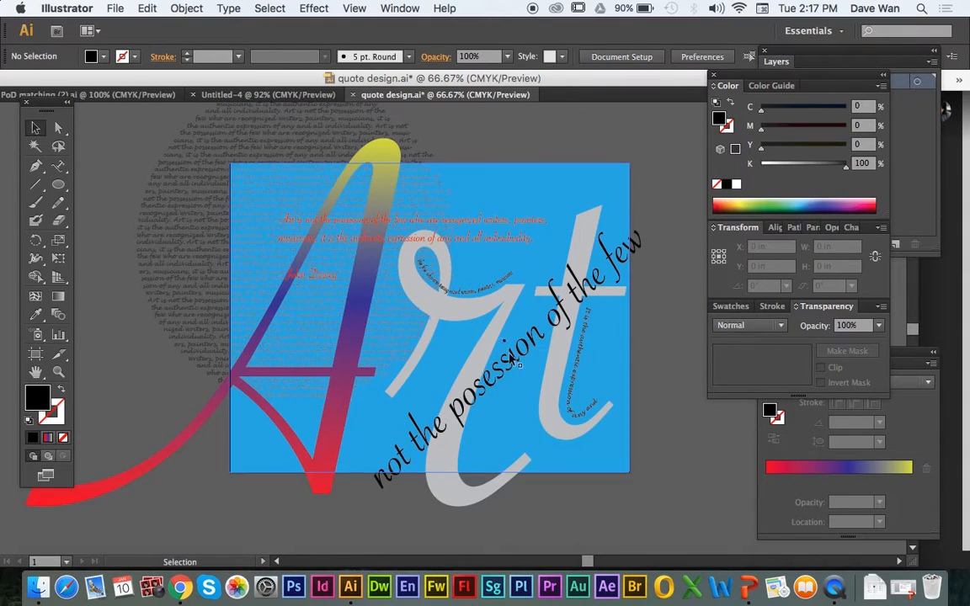
{"action": "left_click", "coordinate": [482, 312]}
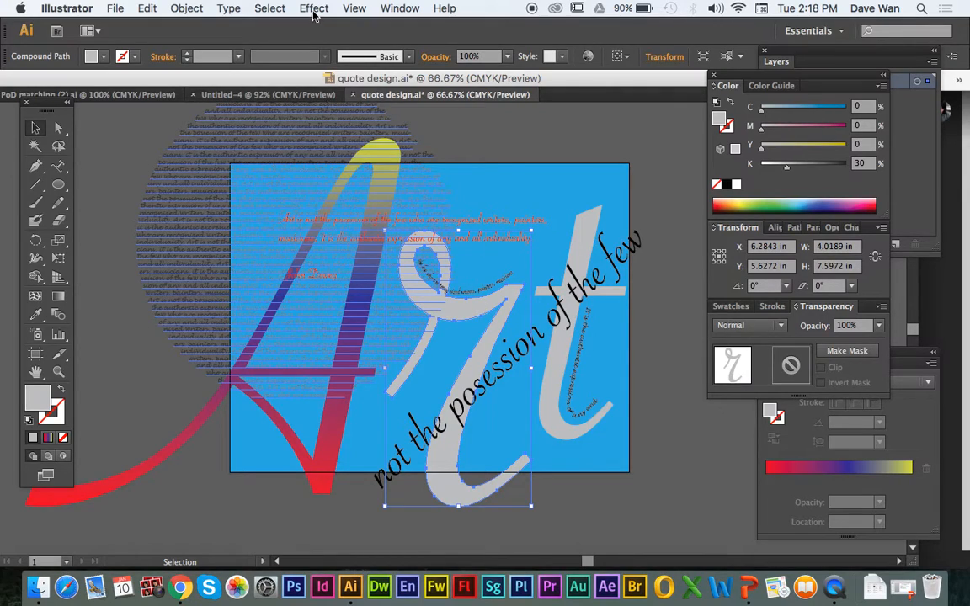
{"action": "left_click", "coordinate": [314, 9]}
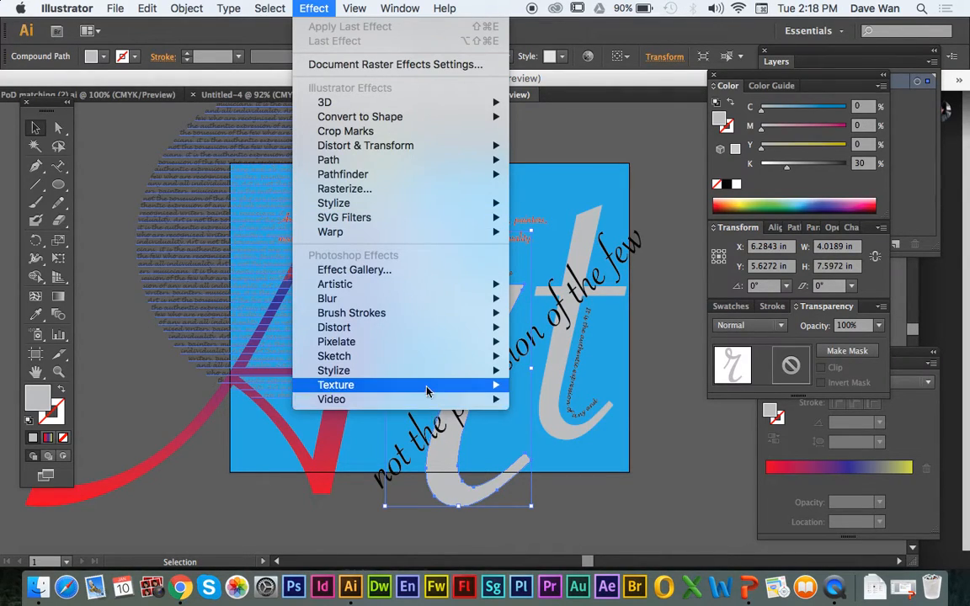
{"action": "mouse_move", "coordinate": [427, 385]}
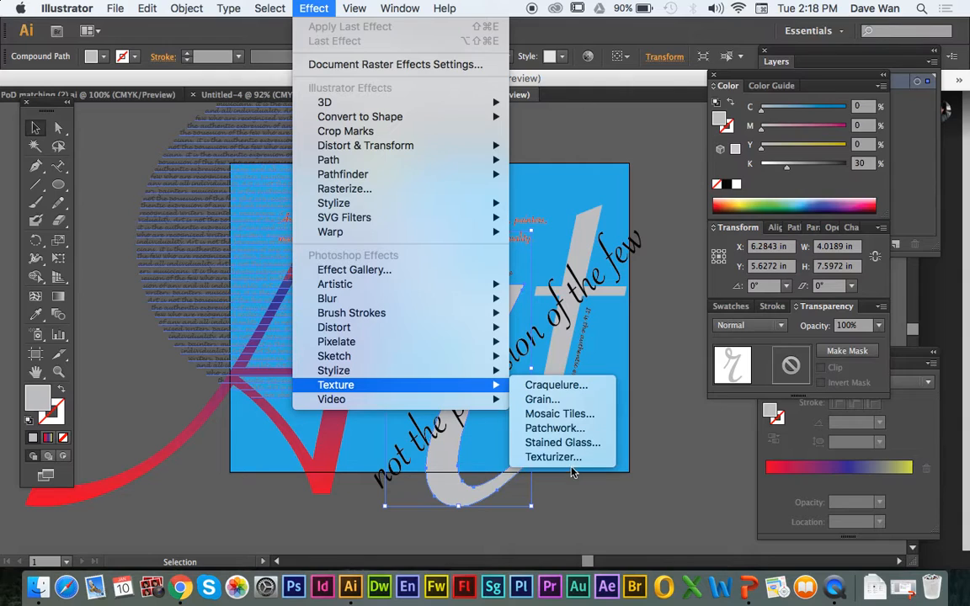
{"action": "left_click", "coordinate": [572, 418]}
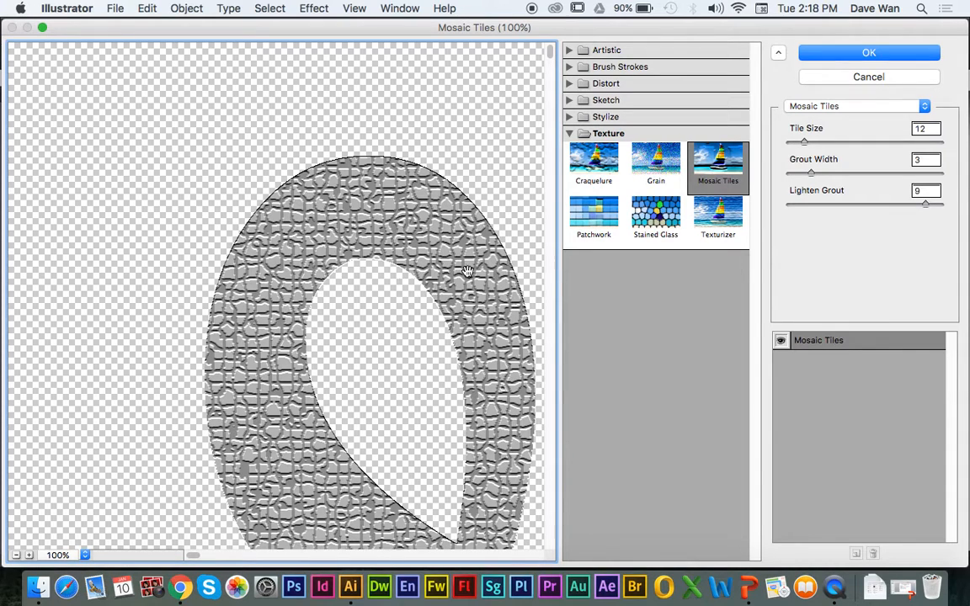
Compare the Patchwork and Craquelure textures, and apply Stained Glass to the r with cell size 10, border thickness 4 and light intensity 3.
{"action": "left_click", "coordinate": [636, 224]}
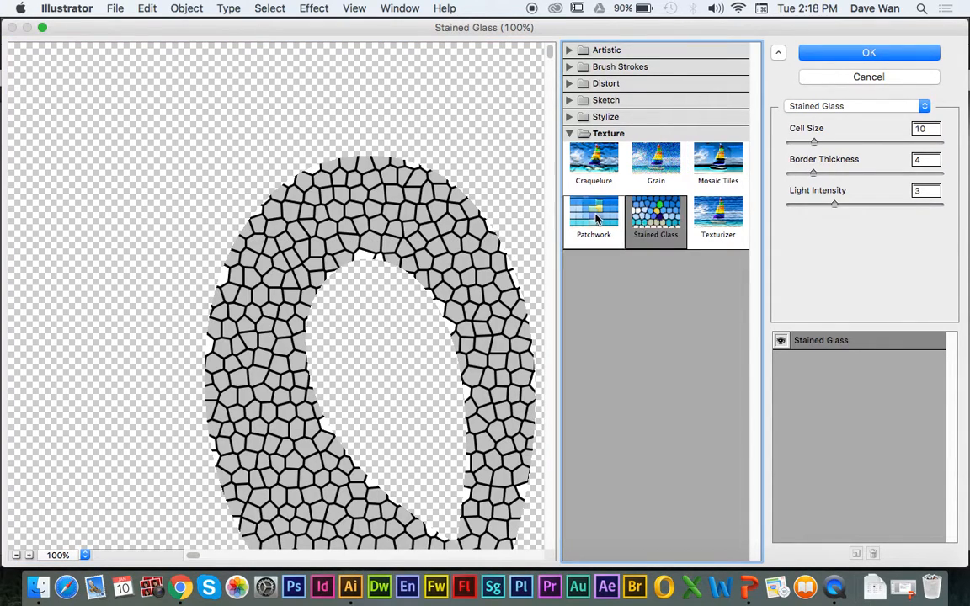
{"action": "left_click", "coordinate": [593, 216]}
{"action": "left_click", "coordinate": [592, 187]}
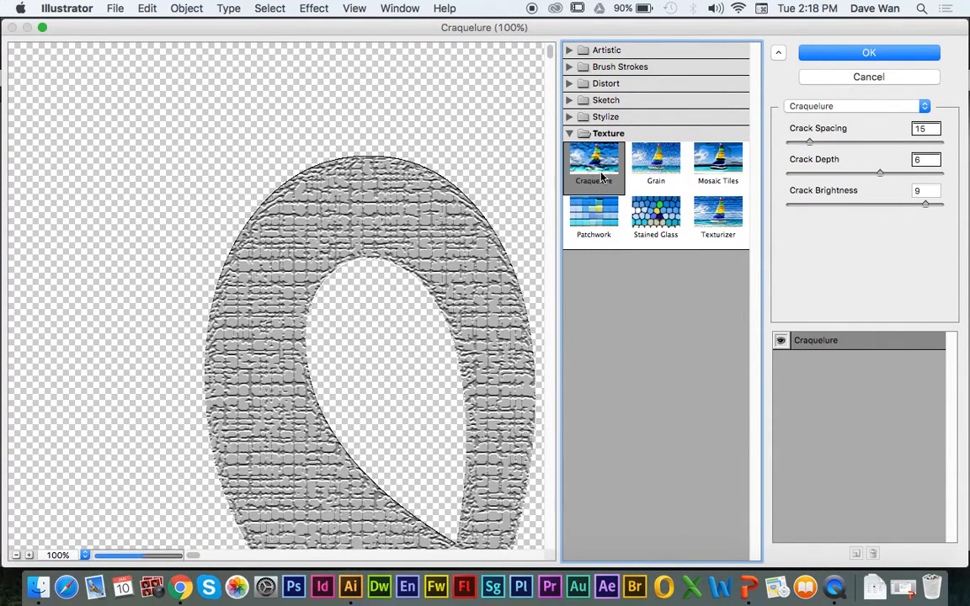
{"action": "left_click", "coordinate": [664, 217]}
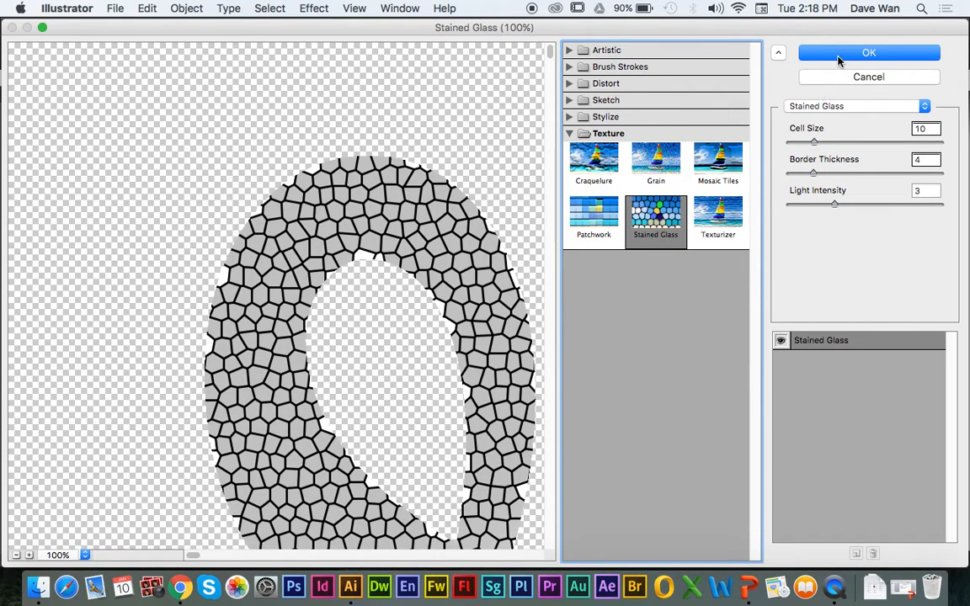
{"action": "left_click", "coordinate": [839, 60]}
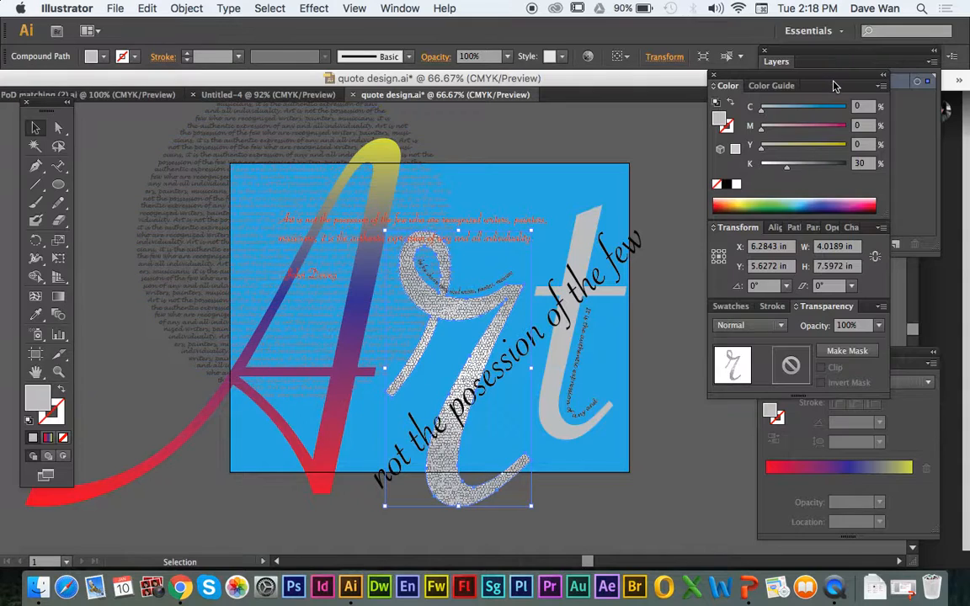
{"action": "left_click", "coordinate": [640, 217]}
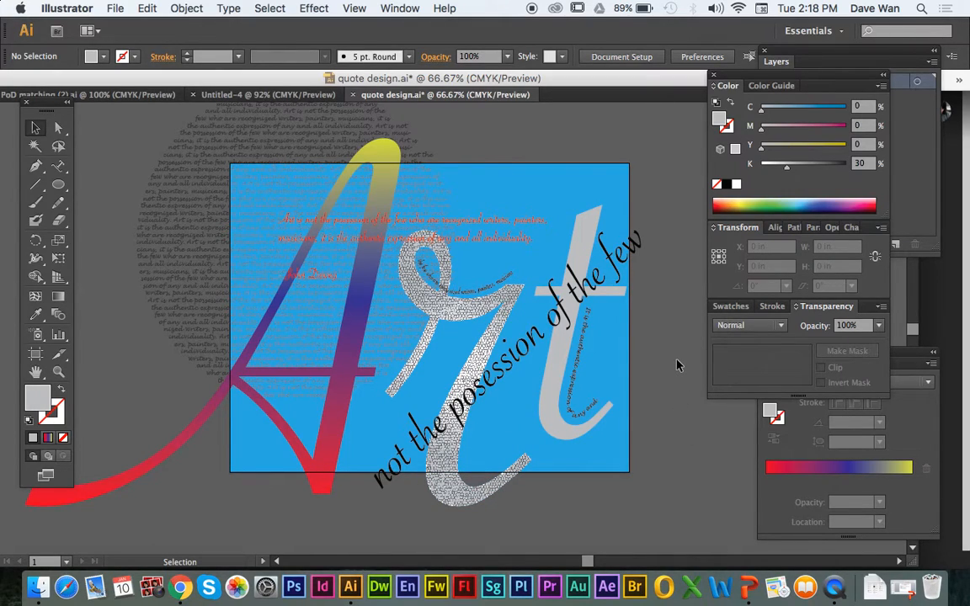
Switch to EoA and PoD matching (2).ai to review the element and principle examples.
{"action": "left_click", "coordinate": [101, 94]}
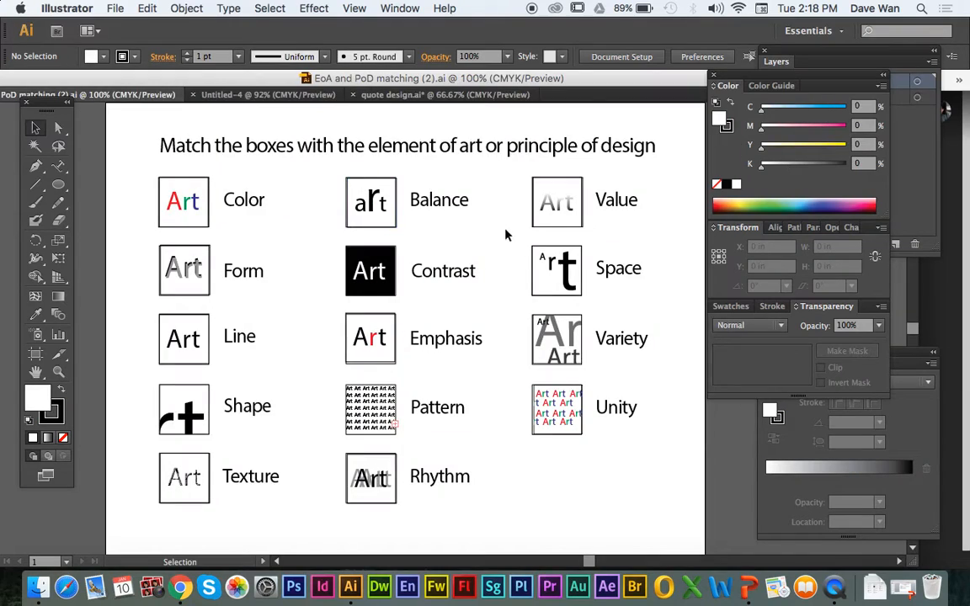